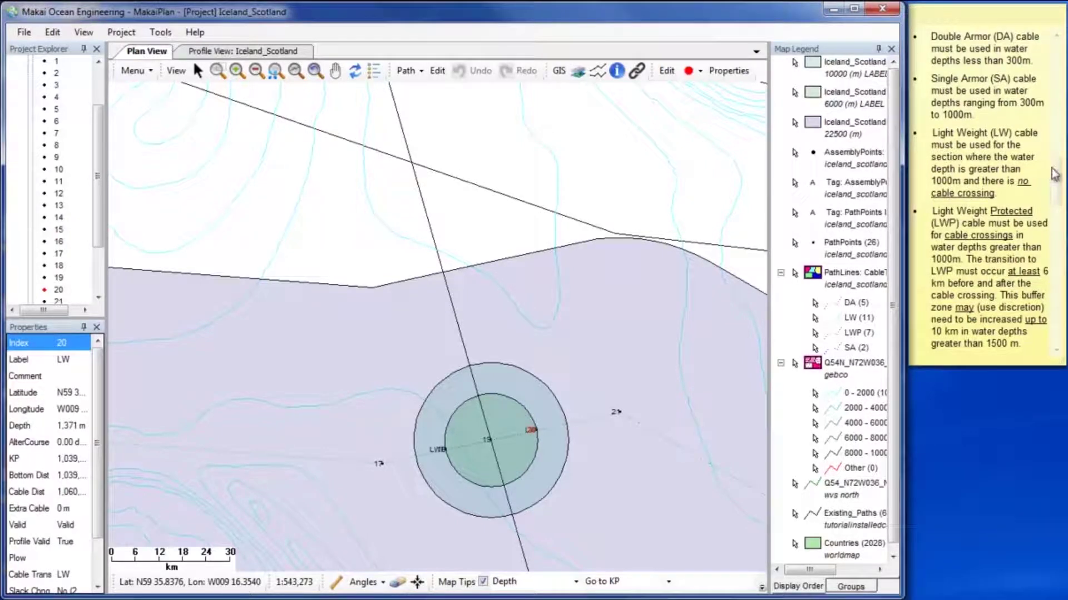
- Review the repeater placement rules, open the project's cable assembly and show each item's distance along the cable
drag(1056, 175, 1051, 252)
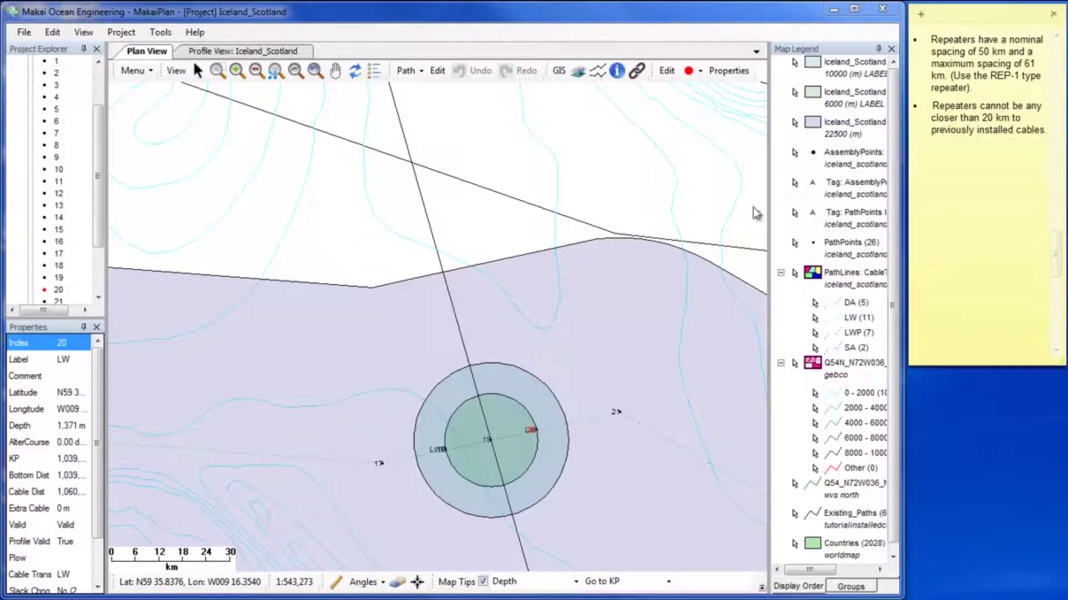
click(121, 32)
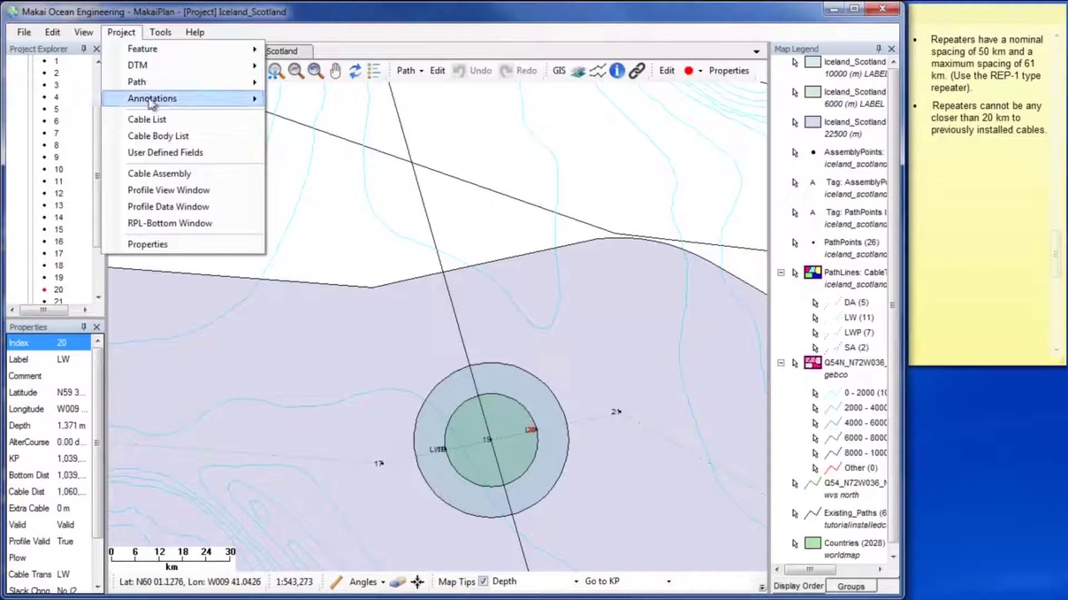
click(205, 175)
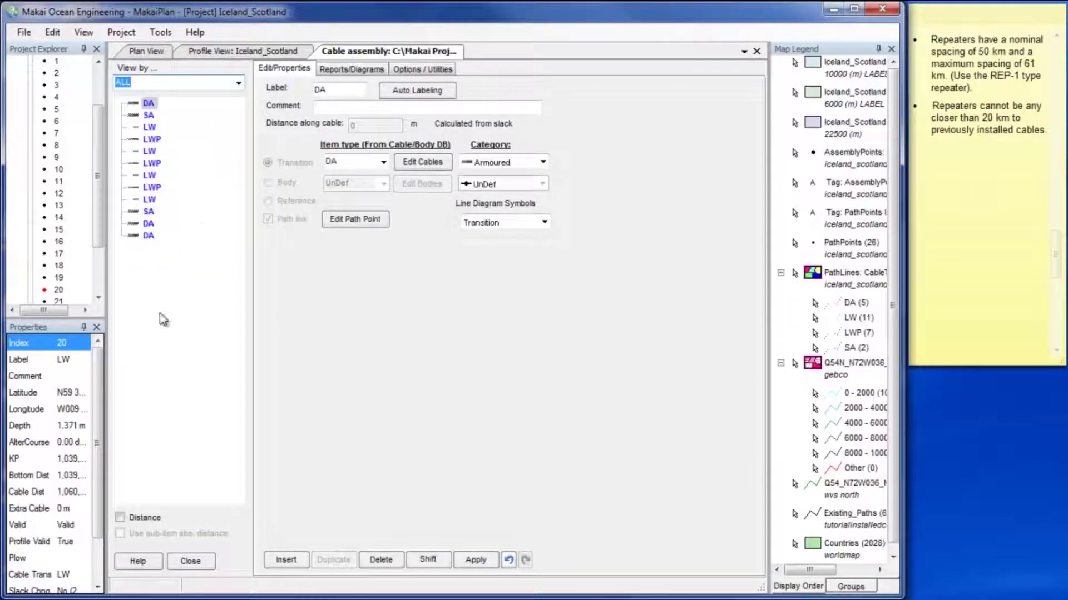
click(120, 518)
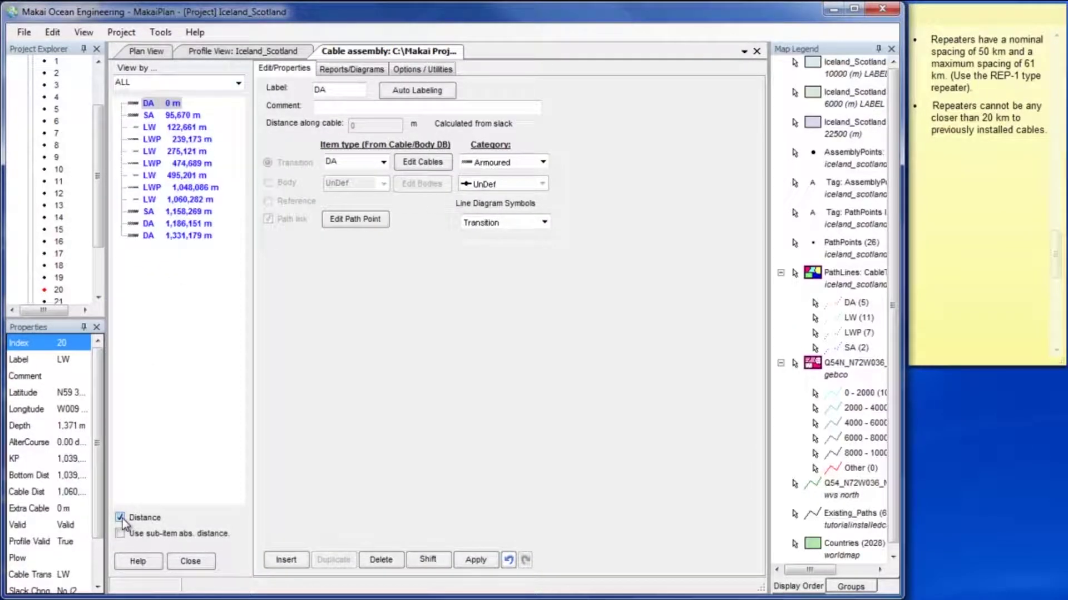
- Insert a body of type REP-1 into the cable assembly at position 0 + 50000 m
click(290, 567)
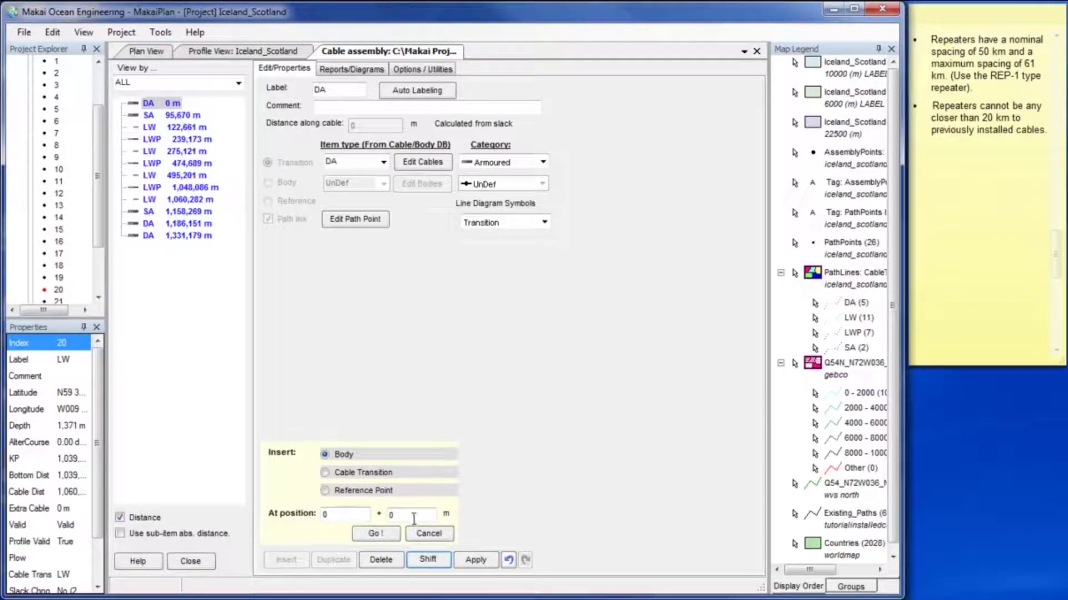
double_click(391, 516)
text(50000)
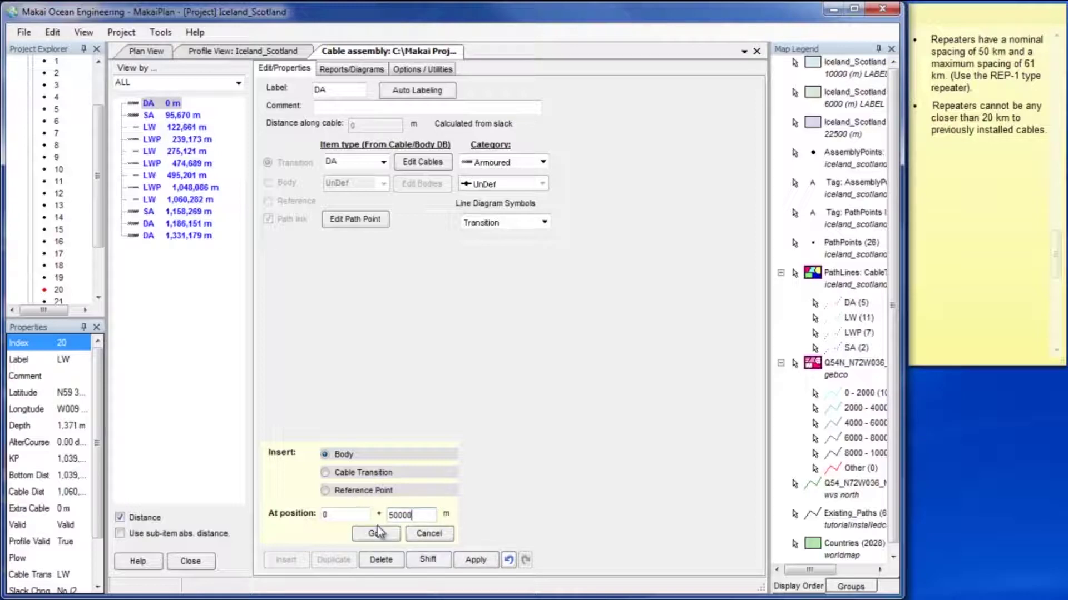
click(375, 534)
click(383, 183)
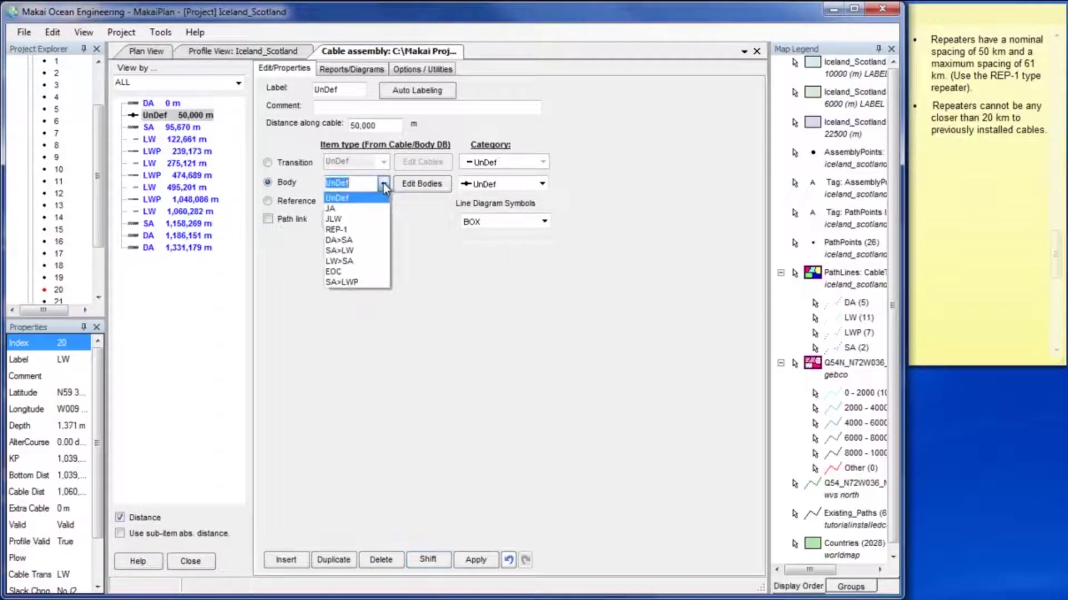
click(362, 229)
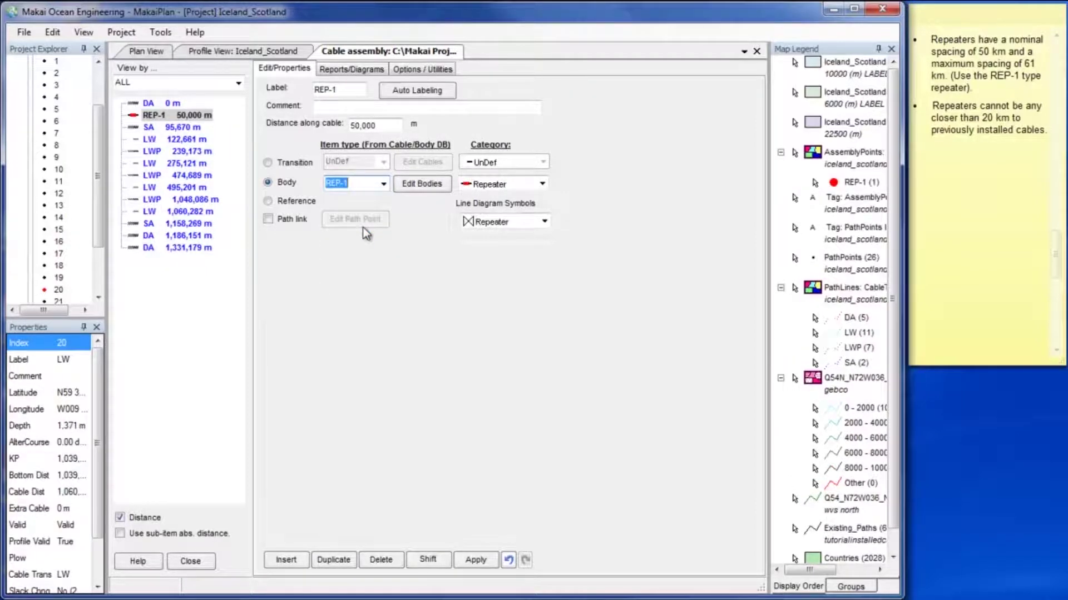
- Duplicate the REP-1 repeater at 50,000 m spacing, stopping no further than 1,331,179 m, with starting label 1
click(332, 560)
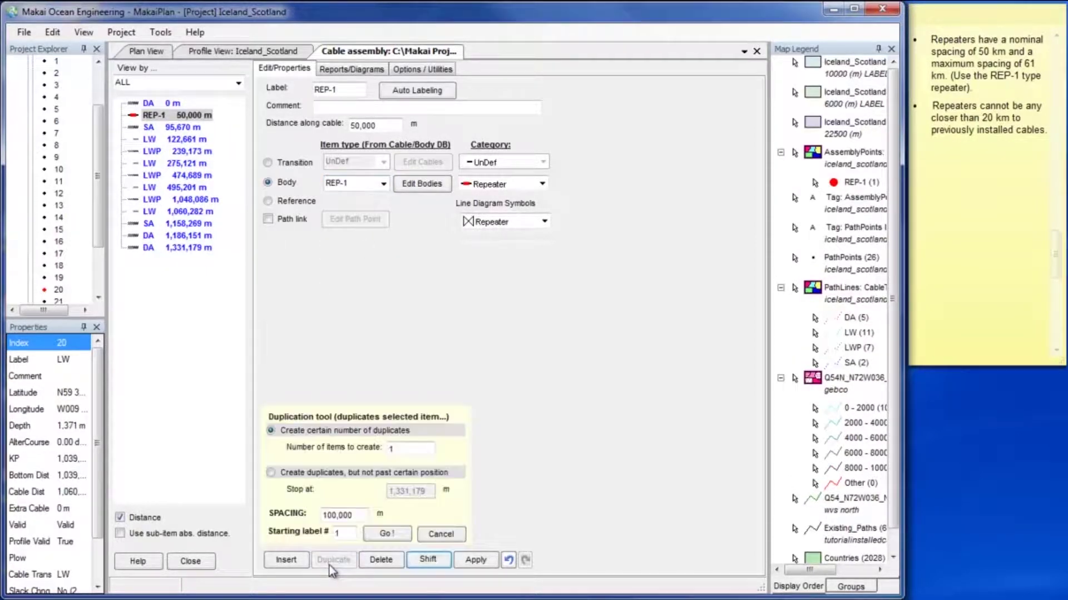
click(281, 476)
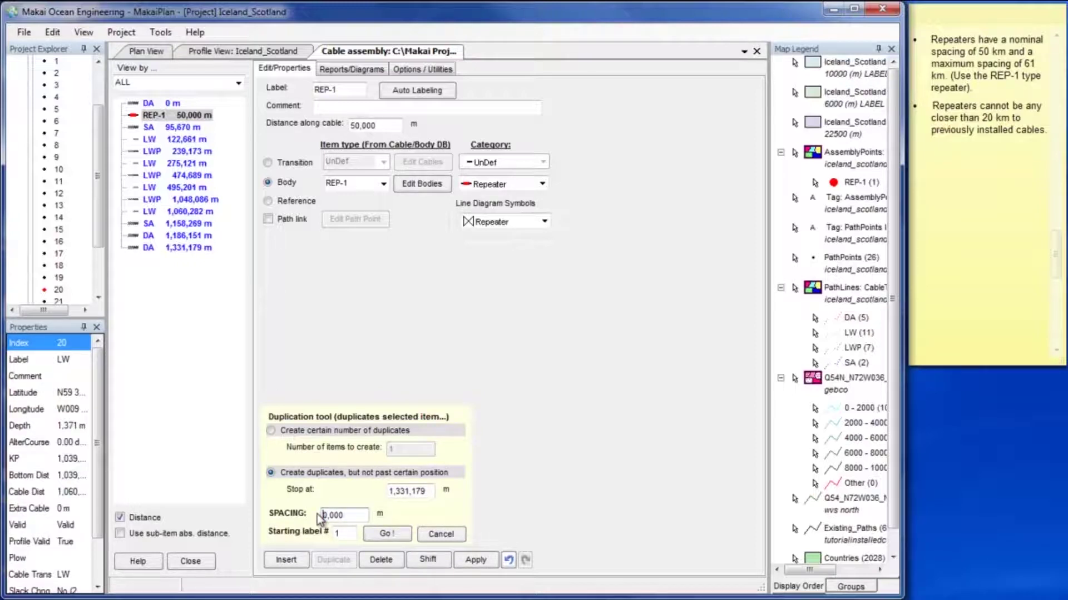
click(384, 537)
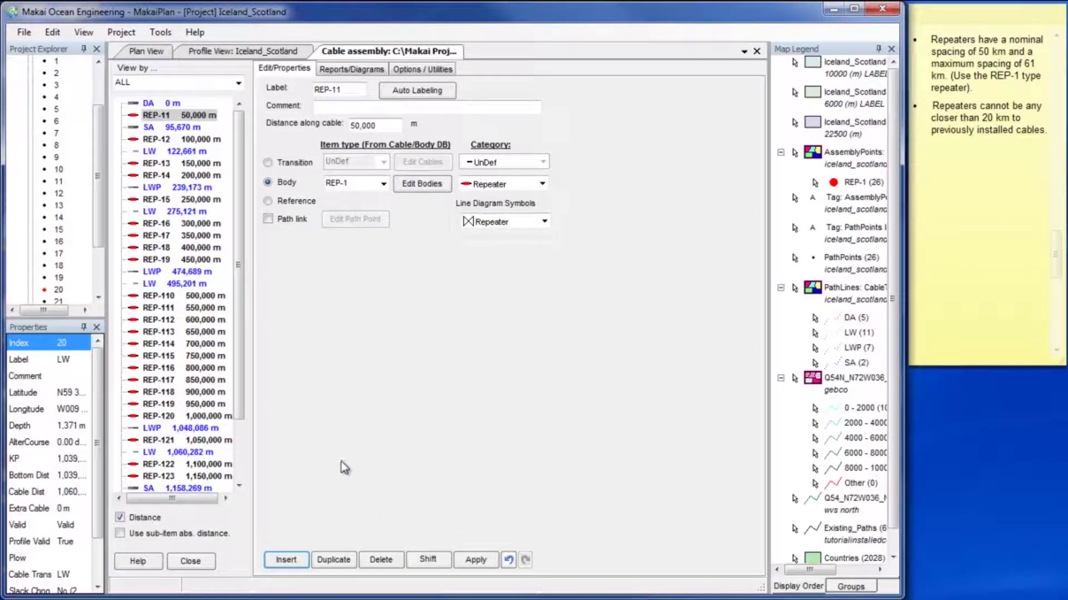
- Add a buffer zone with a constant distance of 20000 m around the cable assembly bodies
click(148, 52)
click(121, 32)
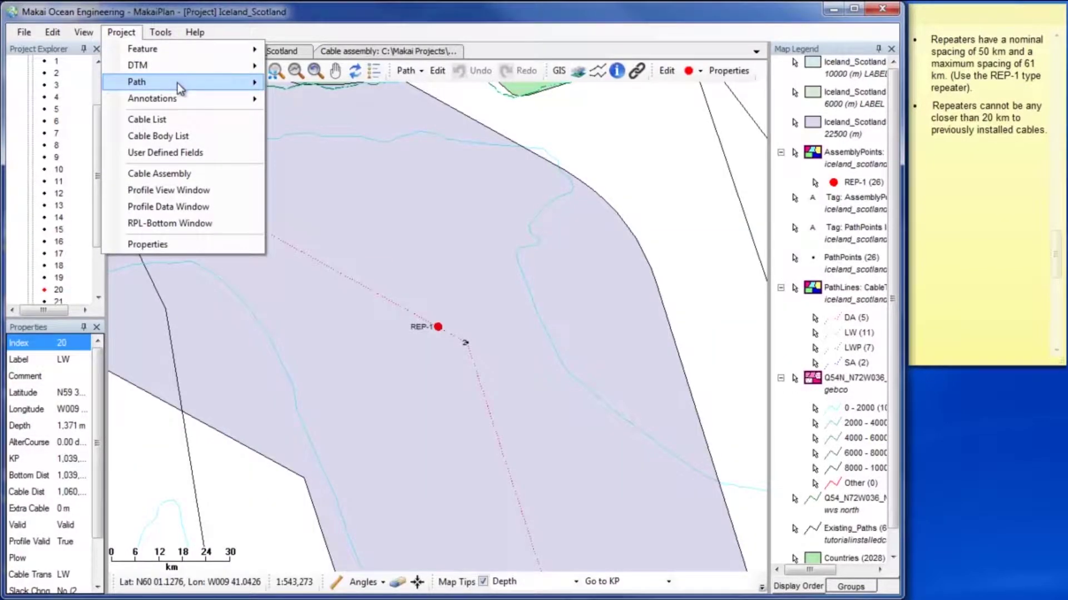
mouse_move(178, 82)
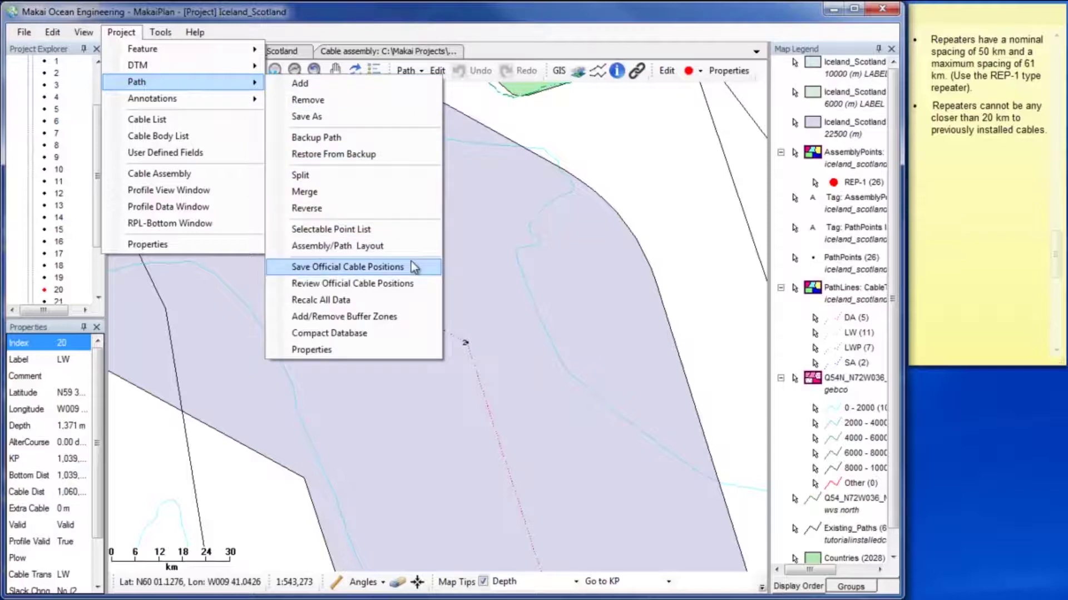
click(421, 317)
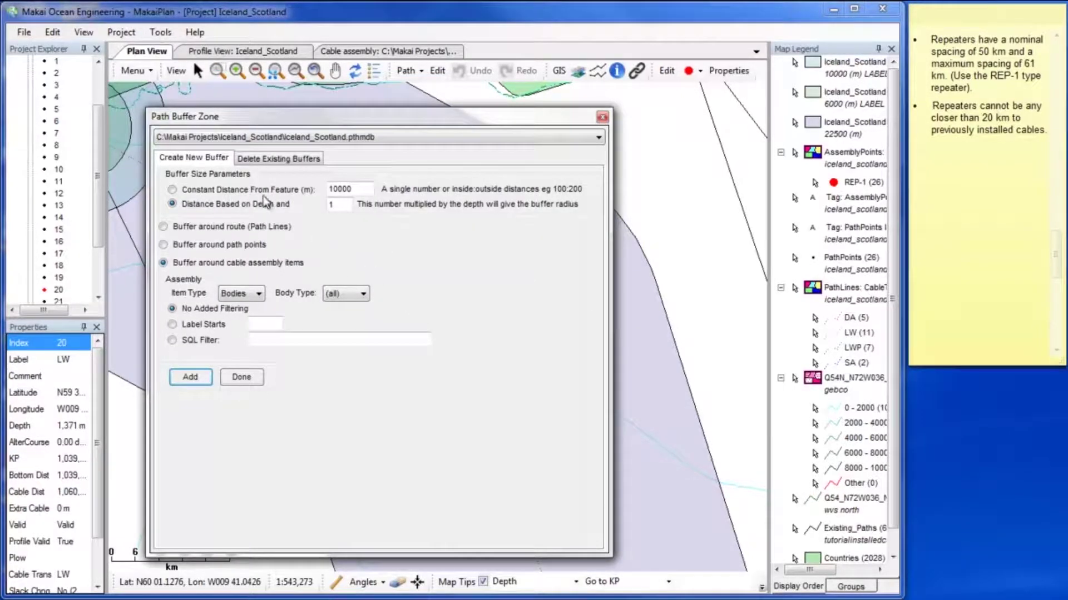
click(251, 189)
text(0)
click(201, 377)
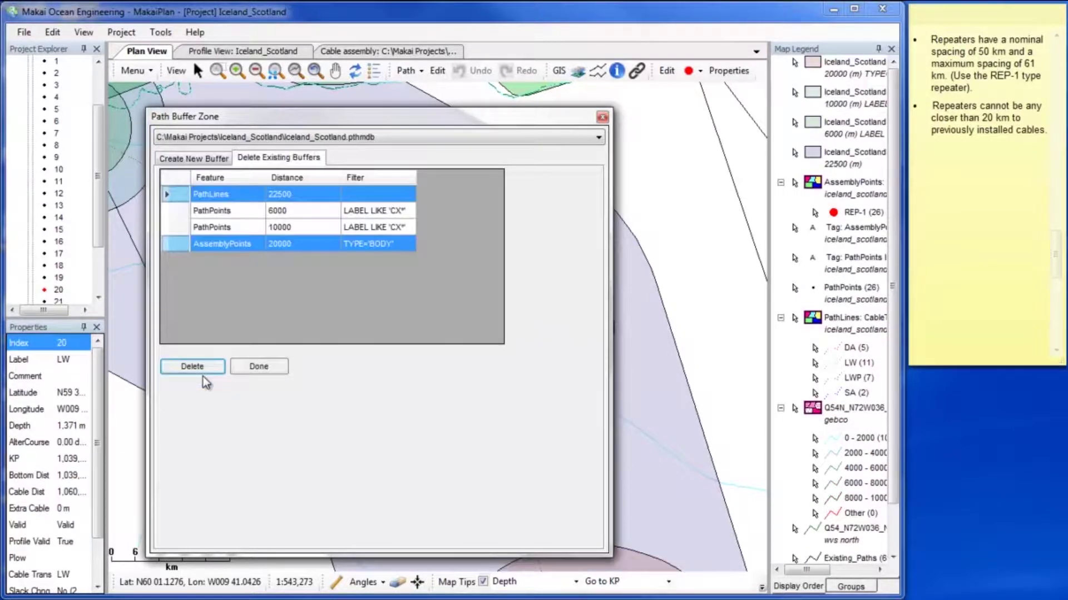
click(254, 368)
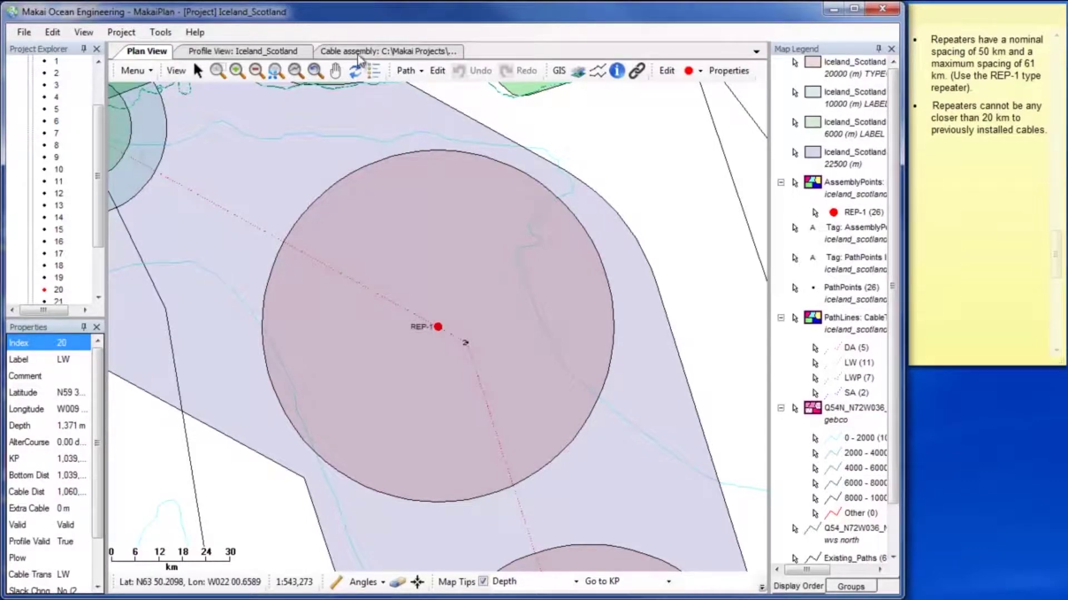
- Dock the cable assembly below the plan view and inspect the repeater buffers from the path's Iceland end to the first deep-water cable crossings
drag(359, 54, 437, 345)
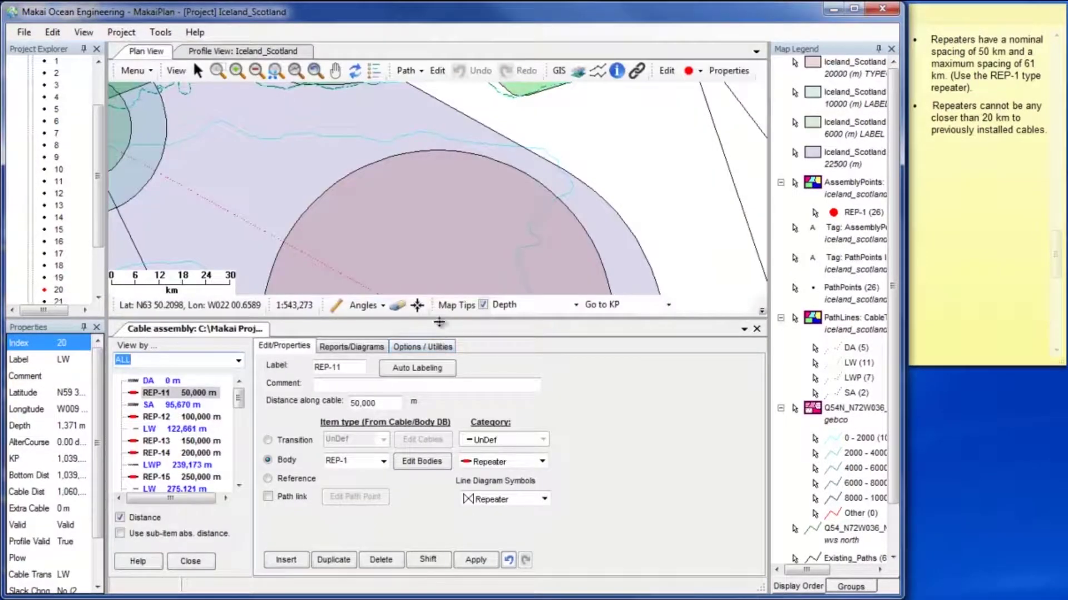
click(295, 71)
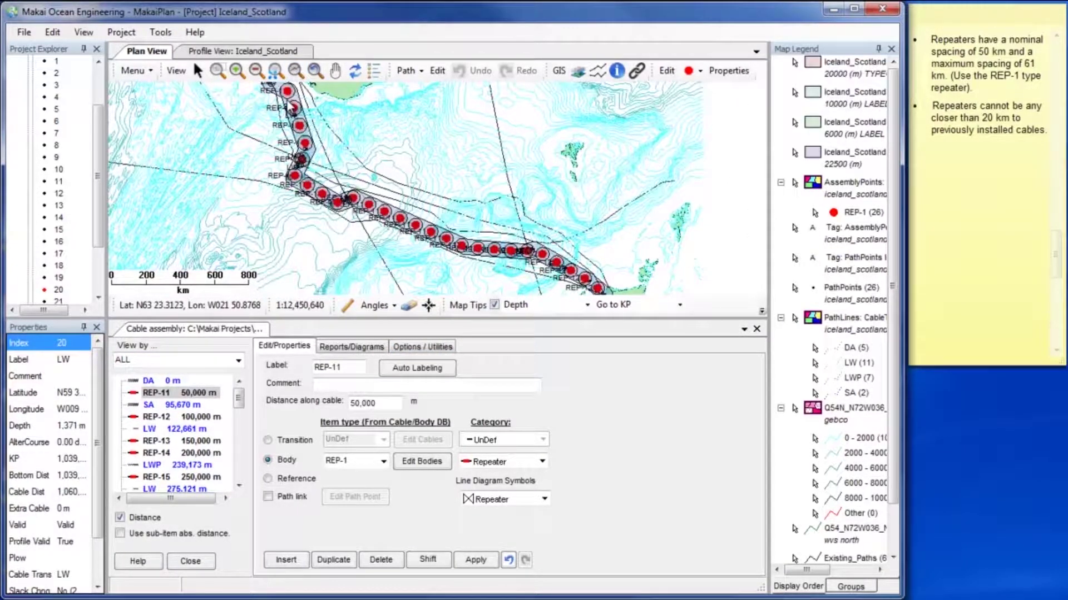
scroll(288, 101, up, 5)
drag(204, 120, 485, 253)
scroll(485, 254, up, 2)
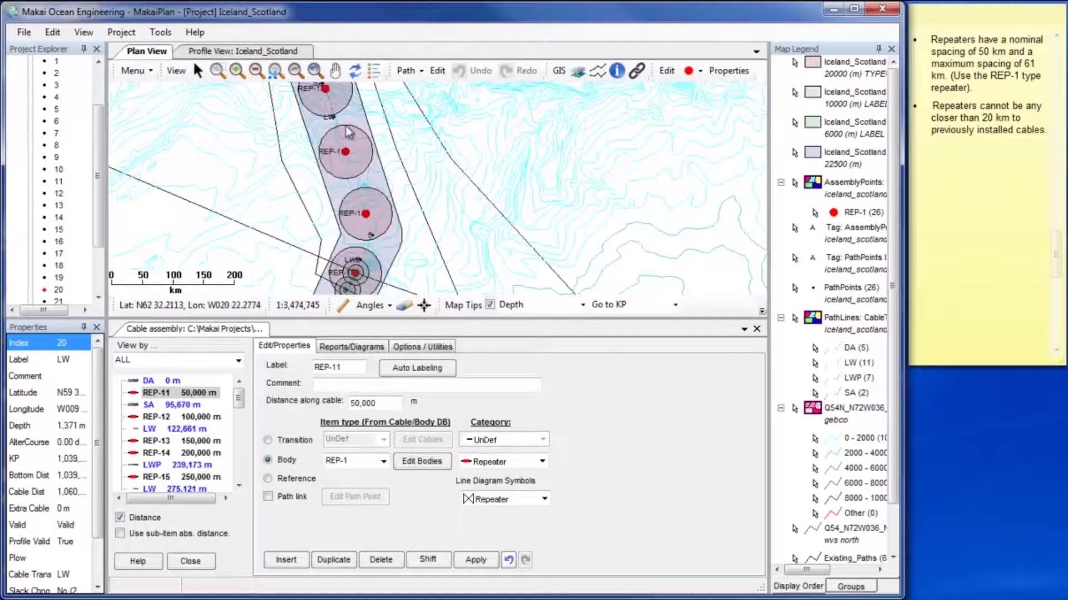
mouse_move(354, 134)
mouse_down()
mouse_move(466, 302)
mouse_move(364, 128)
mouse_up()
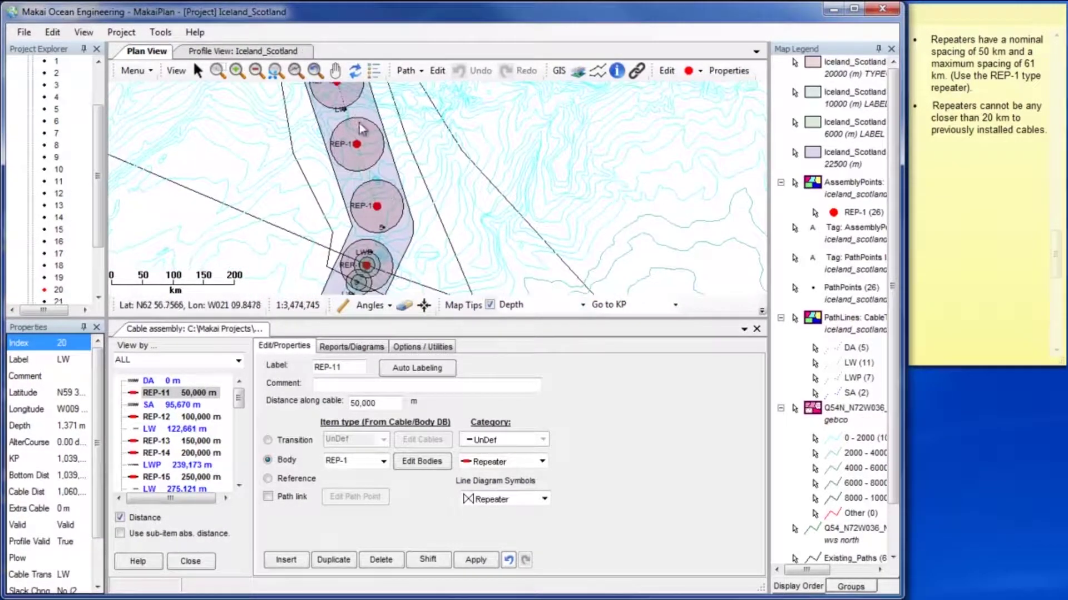
drag(407, 263, 439, 172)
scroll(406, 192, up, 1)
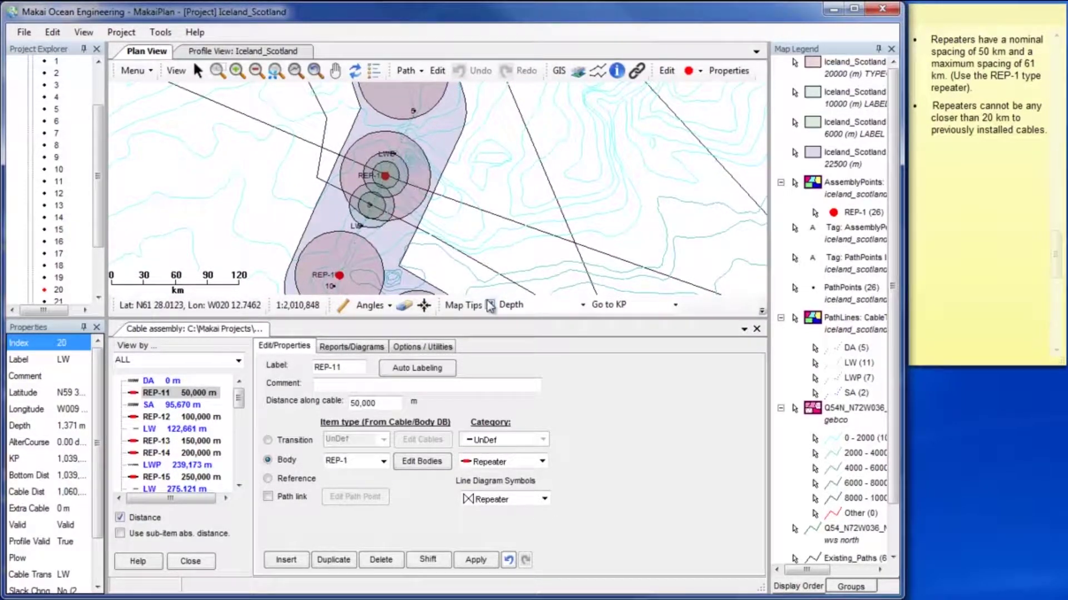
- Set the map tips to Cable Distance and check the repeater lying at the cable crossing
click(583, 305)
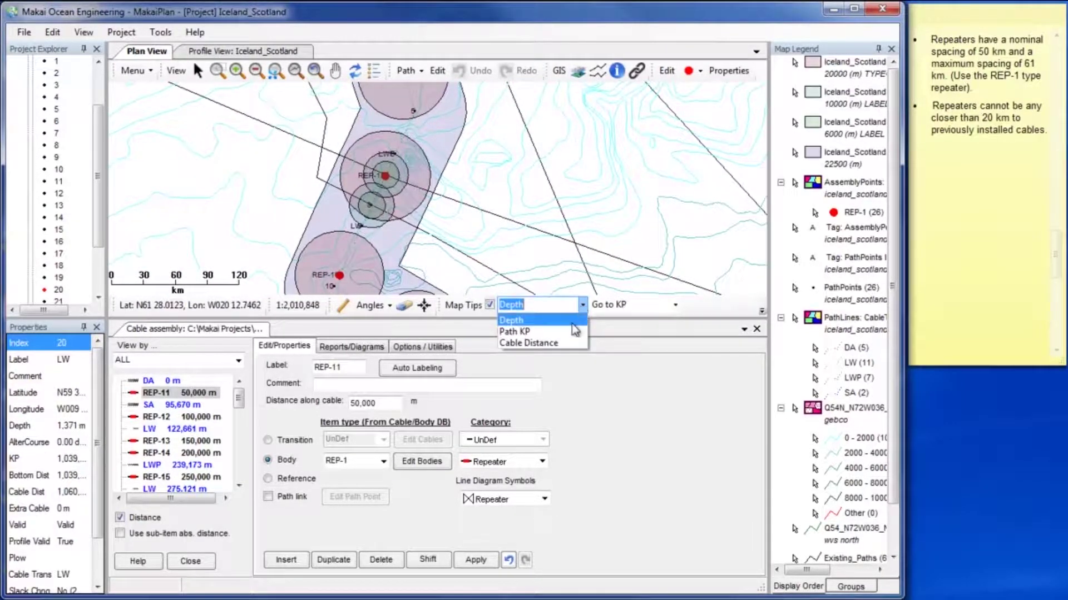
click(566, 345)
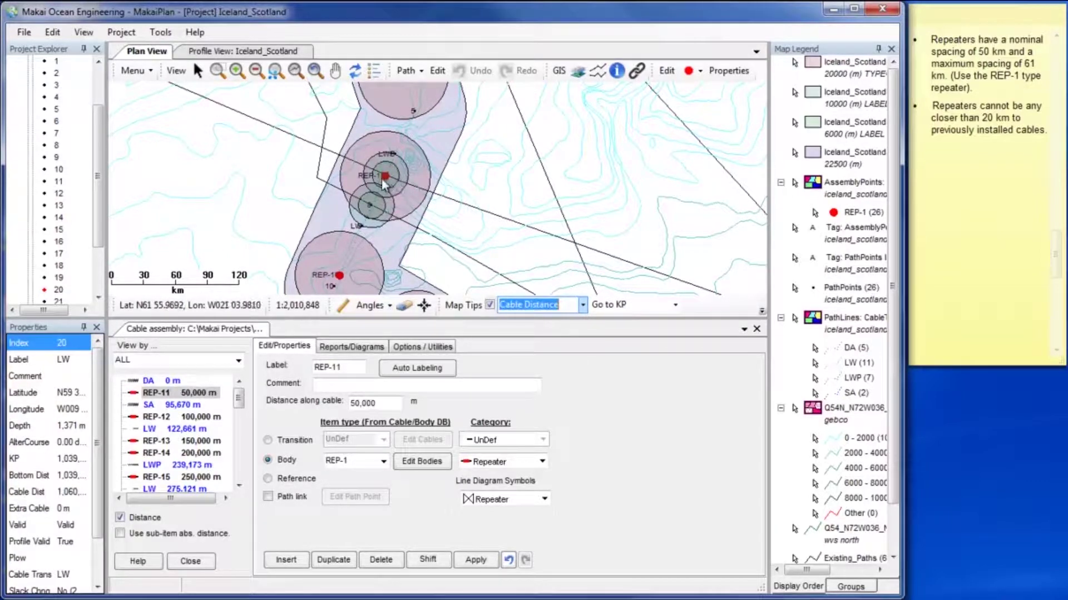
mouse_move(388, 181)
- Delete only the selected repeater REP-15 at 250,000 m from the cable assembly
drag(239, 398, 239, 403)
click(220, 452)
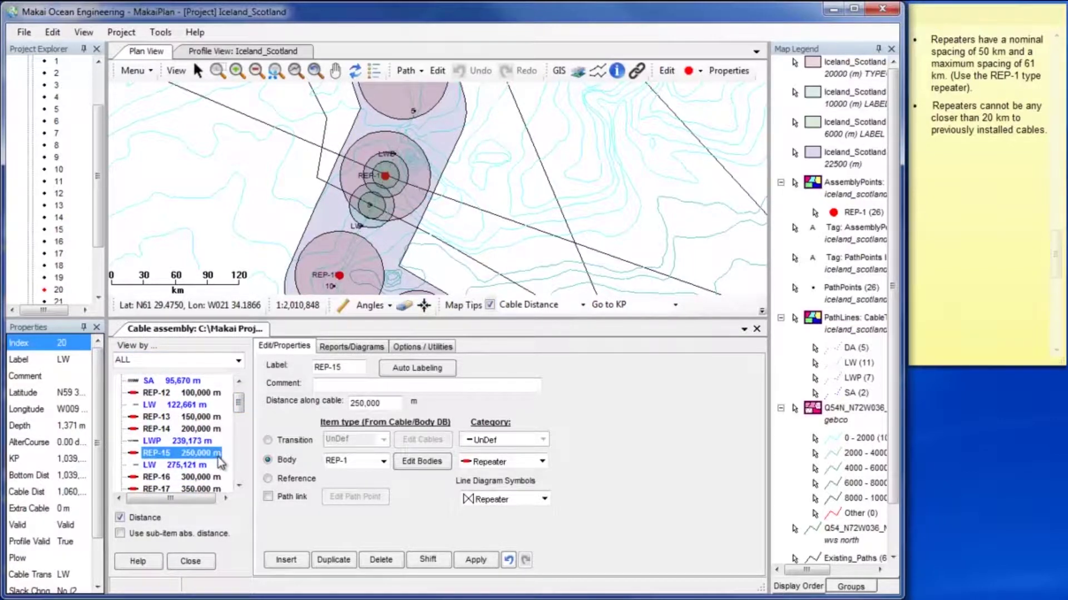
click(382, 560)
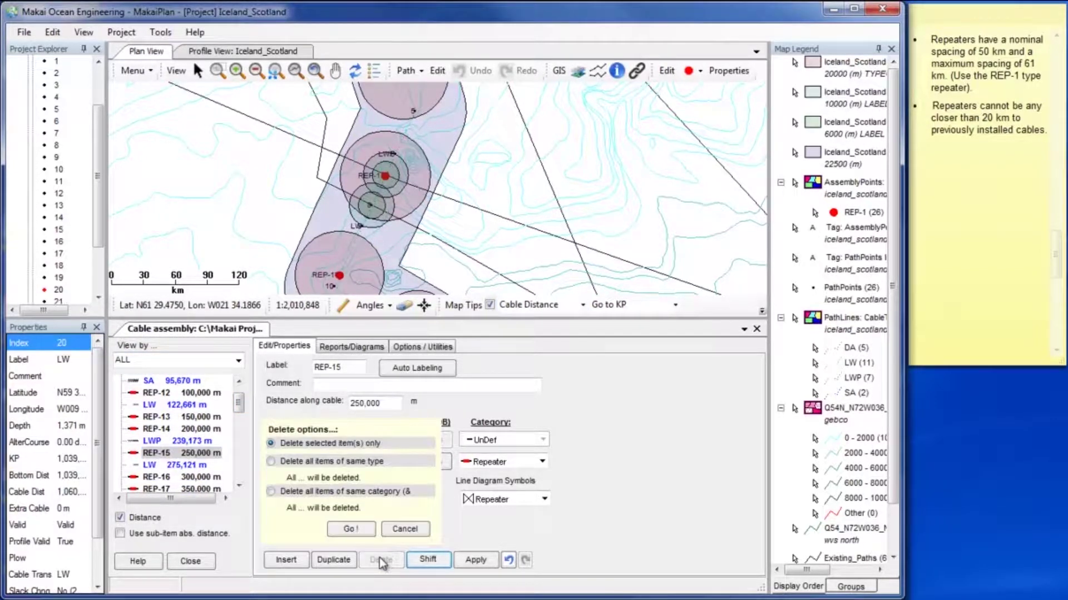
click(352, 529)
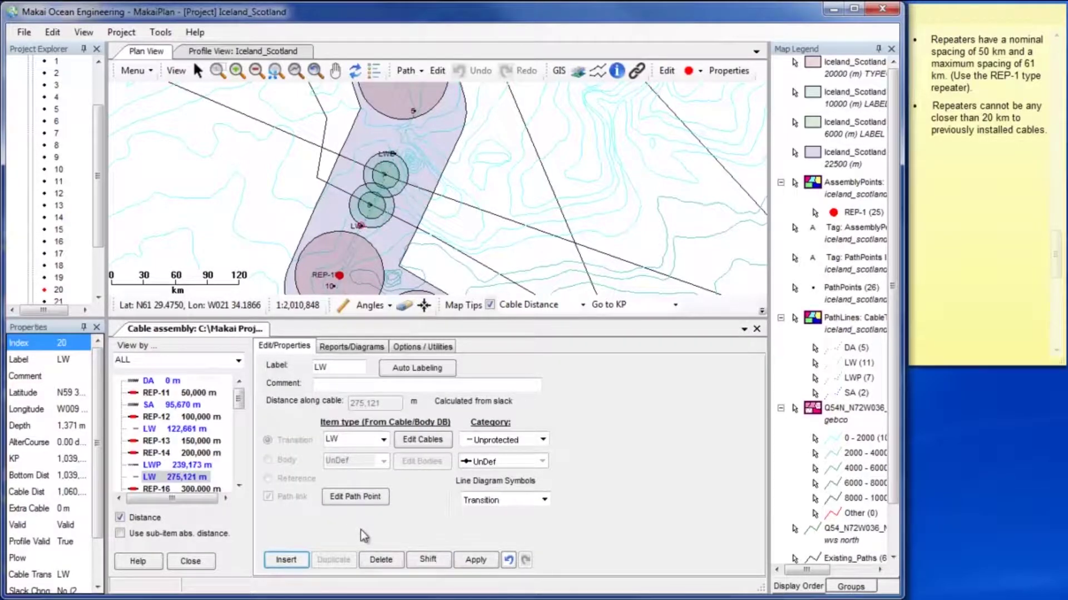
- Set the distance along cable of repeater REP-13 to 161,000 m
click(216, 442)
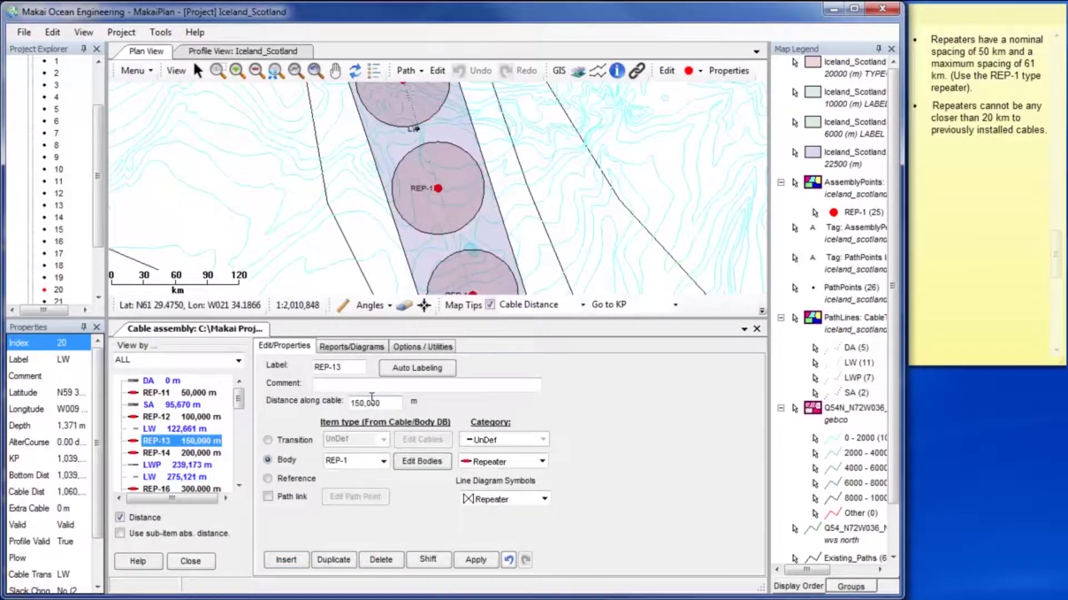
drag(365, 403, 355, 404)
text(61)
click(476, 560)
- Set the distance along cable to 222,000 m for REP-14 and 283,000 m for REP-16
click(215, 454)
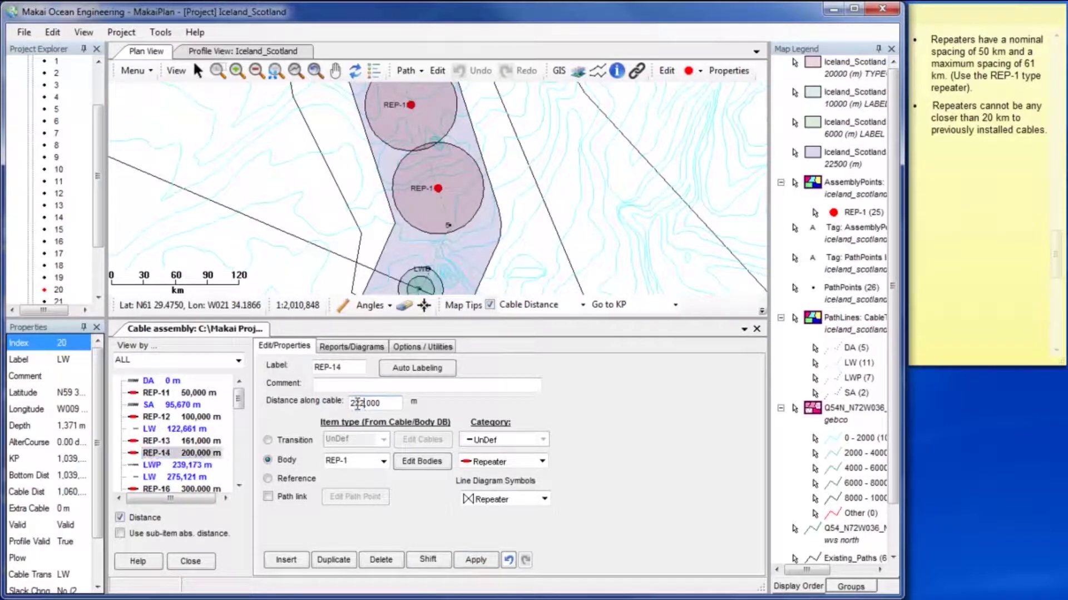
text(22)
click(476, 559)
click(216, 489)
double_click(354, 403)
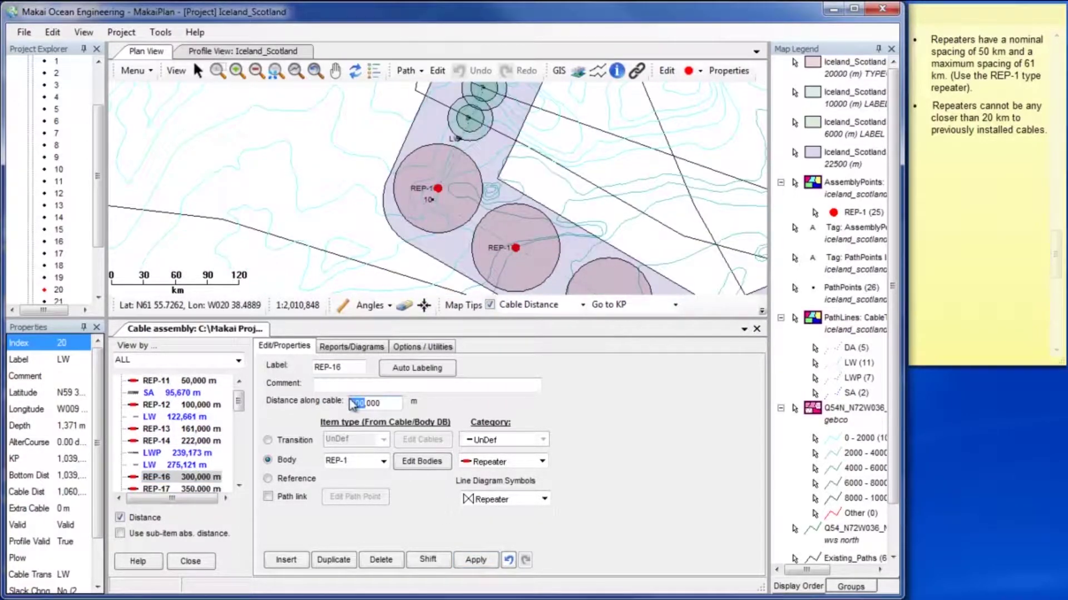
text(283)
click(475, 560)
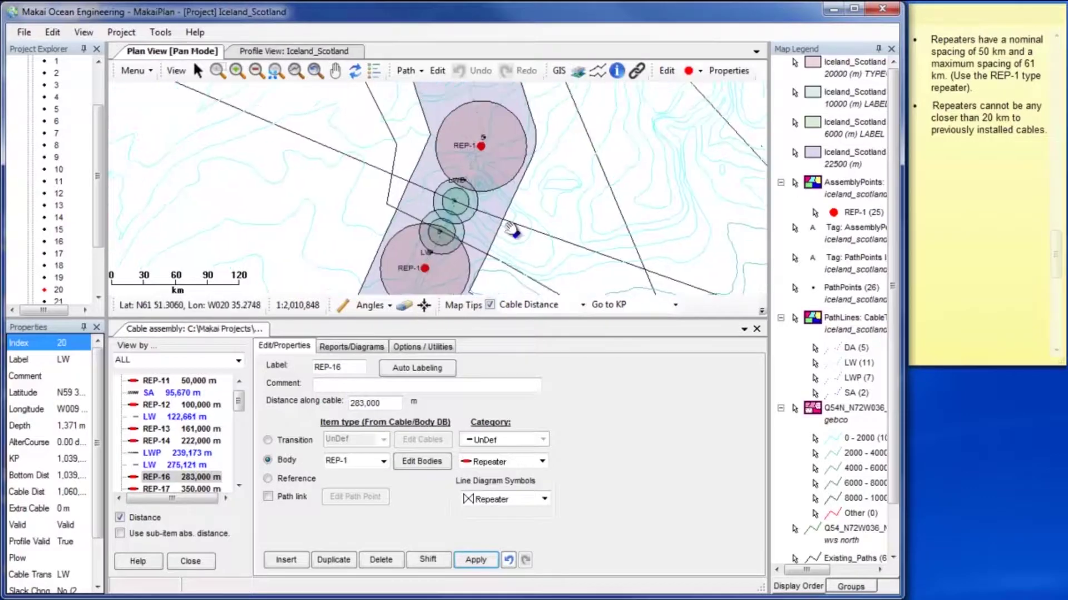
- Set the distance along cable to 111,000 m for REP-12 and 172,000 m for REP-13
scroll(500, 127, down, 2)
click(212, 406)
text(11)
drag(365, 403, 357, 401)
click(476, 560)
click(213, 443)
text(72172)
click(475, 560)
- Set the distance along cable of repeater REP-14 to 233,000 m
click(200, 453)
double_click(359, 403)
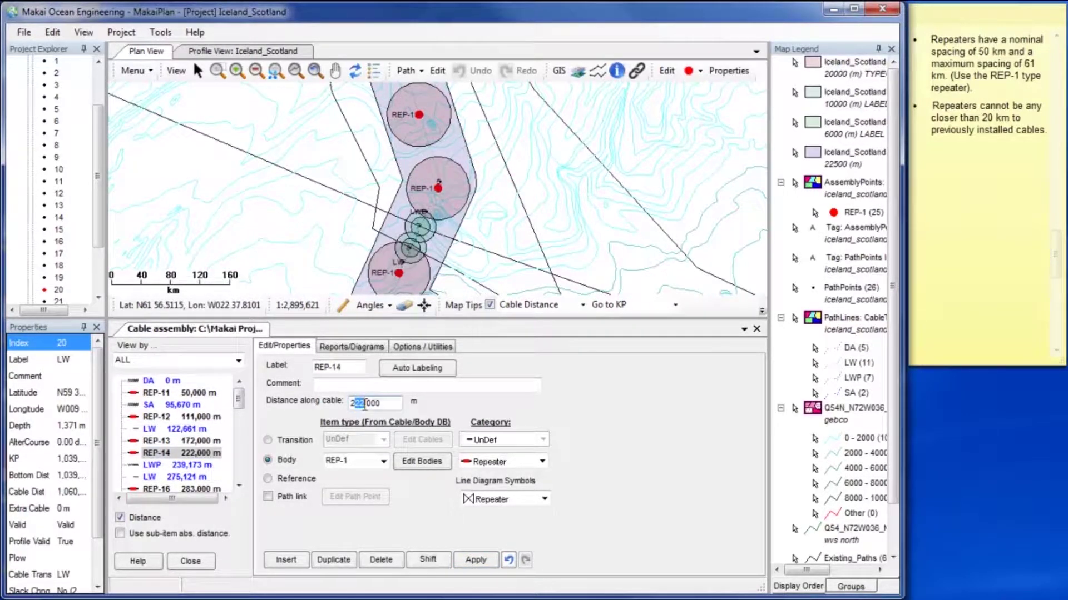
click(476, 560)
- Return repeater REP-14 to a distance along cable of 222,000 m
click(184, 487)
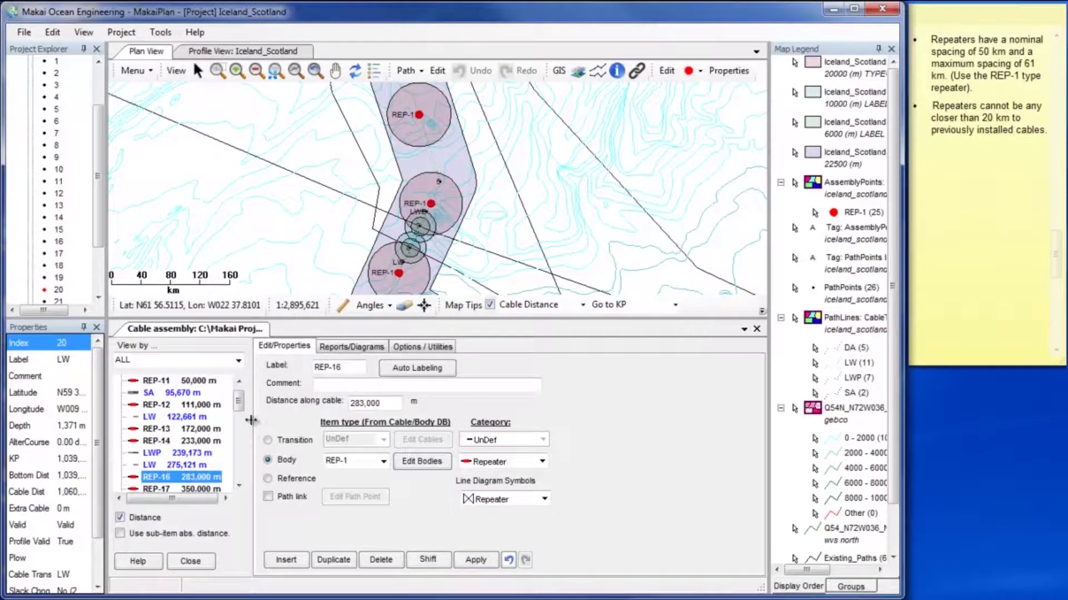
click(223, 442)
click(361, 403)
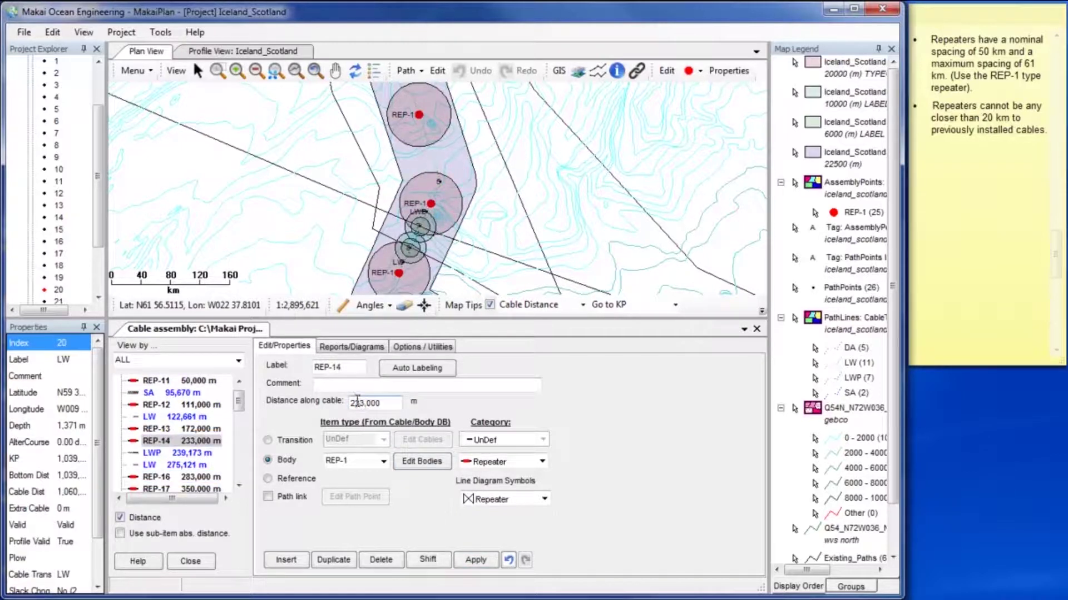
text(22)
click(475, 560)
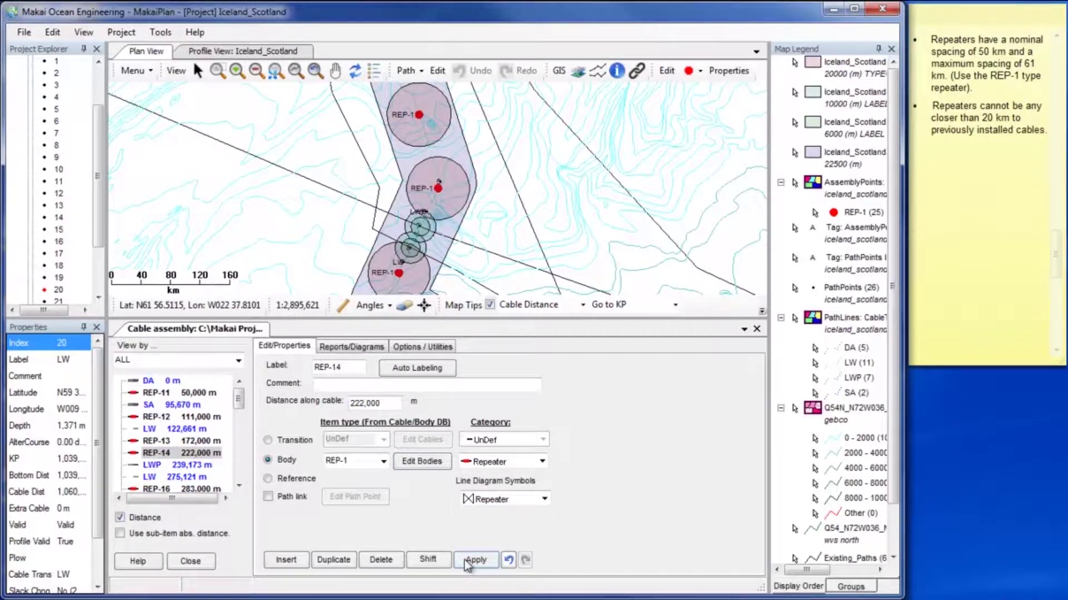
- Set the distance along cable of repeater REP-14 to 228,000 m
drag(355, 403, 357, 402)
text(30)
click(475, 560)
scroll(417, 238, up, 4)
scroll(415, 234, up, 3)
text(28)
click(476, 560)
- Set the distance along cable of repeater REP-16 to 289,000 m
scroll(423, 254, down, 2)
click(205, 489)
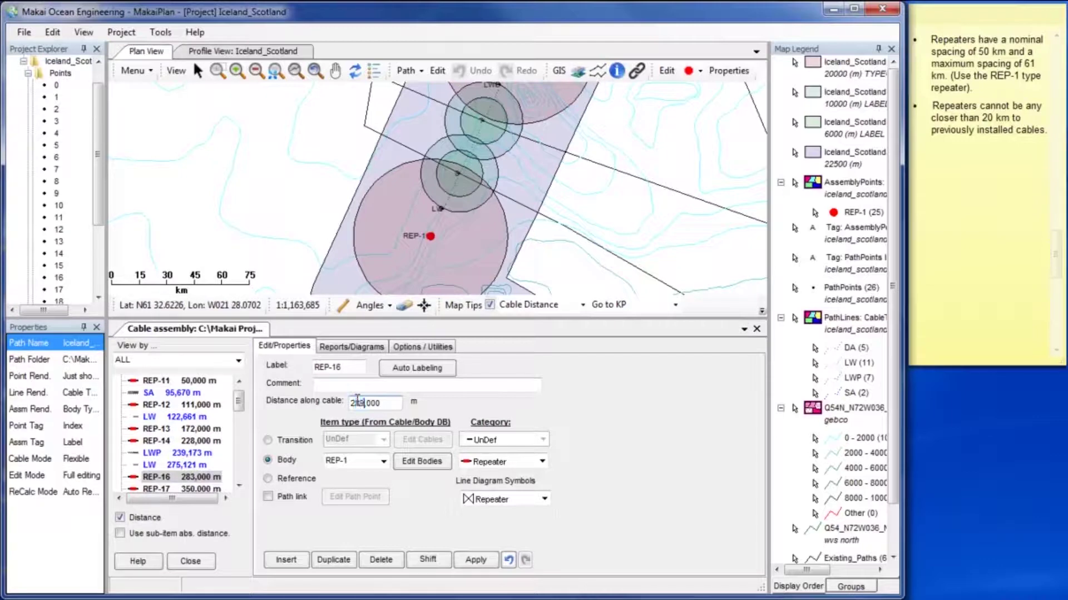
text(89)
click(477, 560)
- Check the repeaters from REP-17 onward on the map and set REP-19's distance along cable to 461,000 m
scroll(492, 236, down, 2)
drag(239, 401, 239, 409)
click(211, 453)
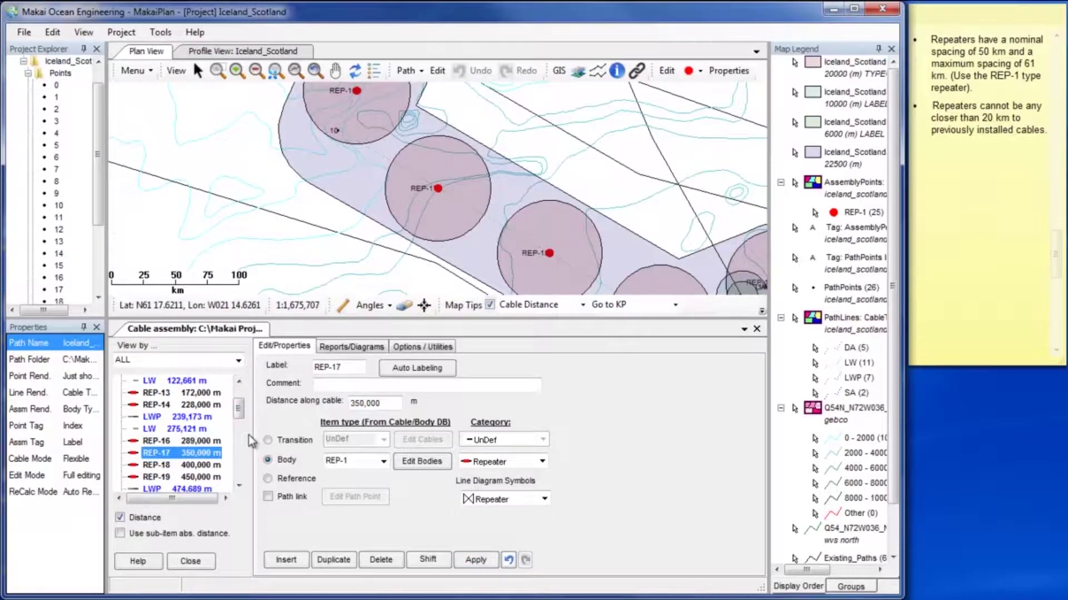
scroll(572, 205, down, 2)
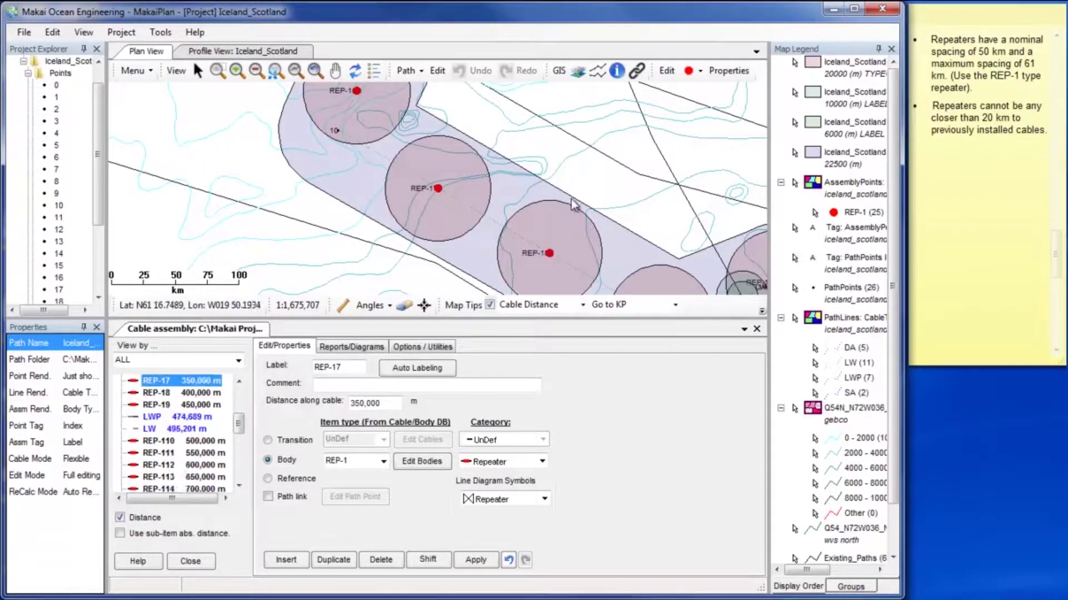
scroll(572, 206, up, 1)
click(567, 203)
scroll(559, 201, down, 2)
scroll(466, 228, up, 3)
click(183, 441)
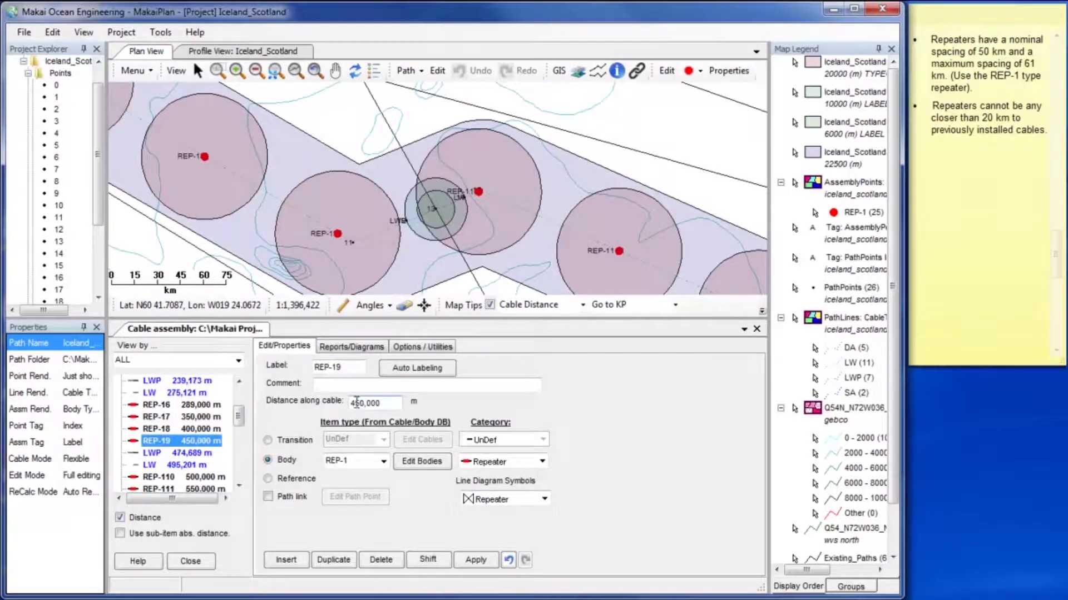
text(61)
drag(355, 401, 364, 403)
click(475, 560)
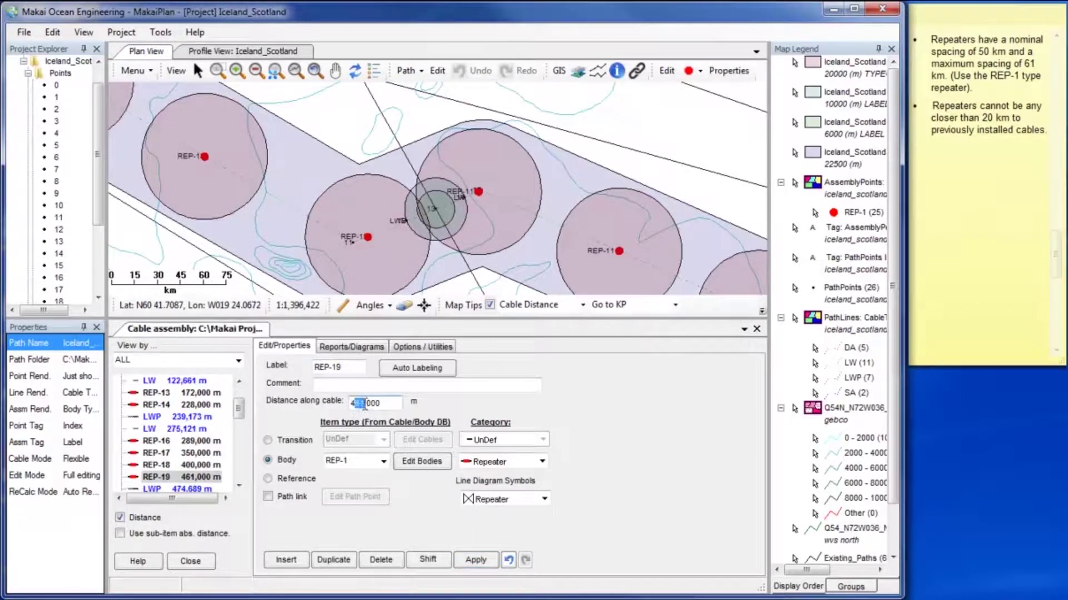
- Set the distance along cable of repeater REP-110 to 511,000 m
drag(239, 411, 239, 418)
click(211, 478)
drag(355, 403, 364, 403)
text(11)
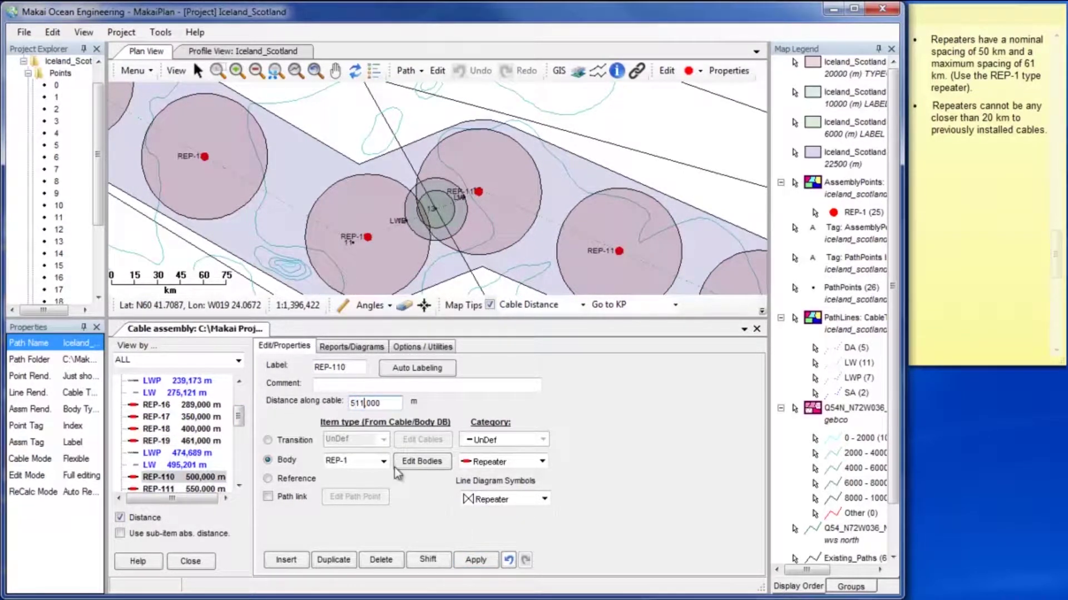
click(475, 560)
- Set the distance along cable of repeater REP-111 to 561,000 m
drag(238, 420, 238, 425)
click(159, 465)
drag(354, 403, 365, 403)
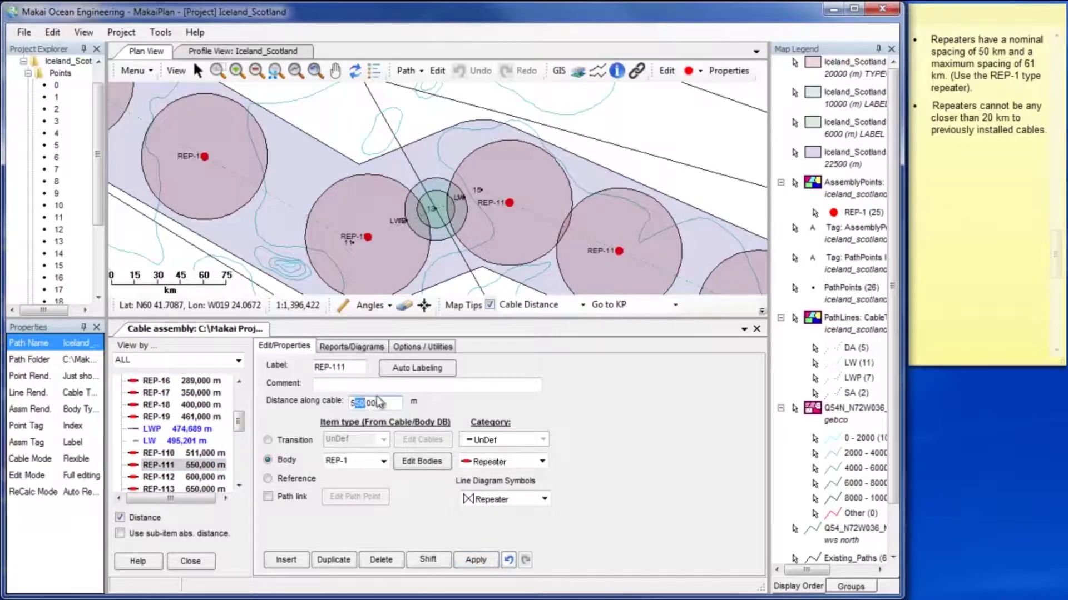
text(72)
click(476, 560)
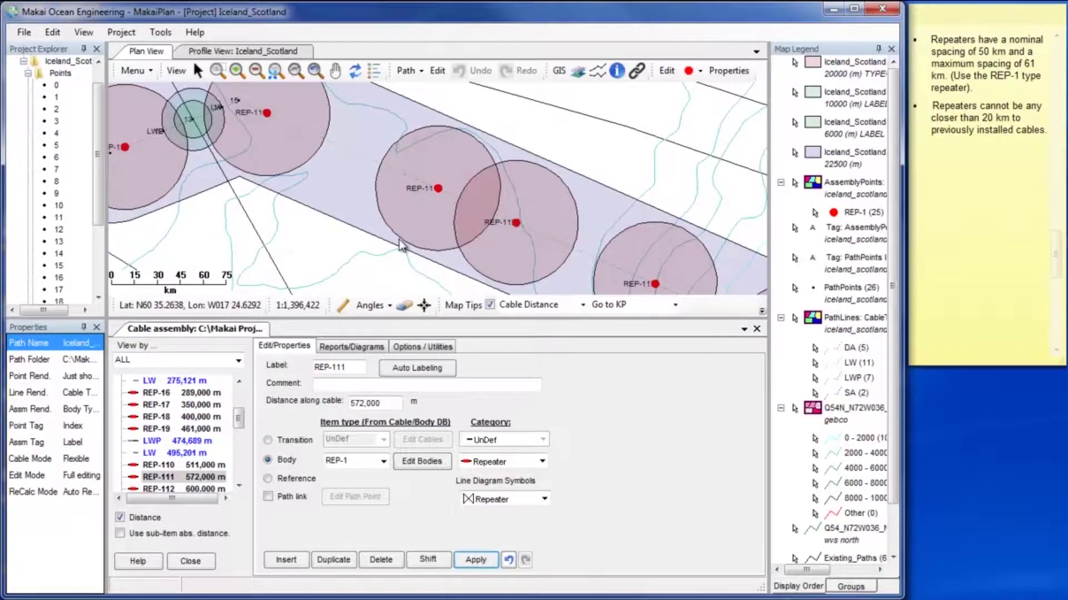
drag(364, 403, 357, 403)
click(476, 561)
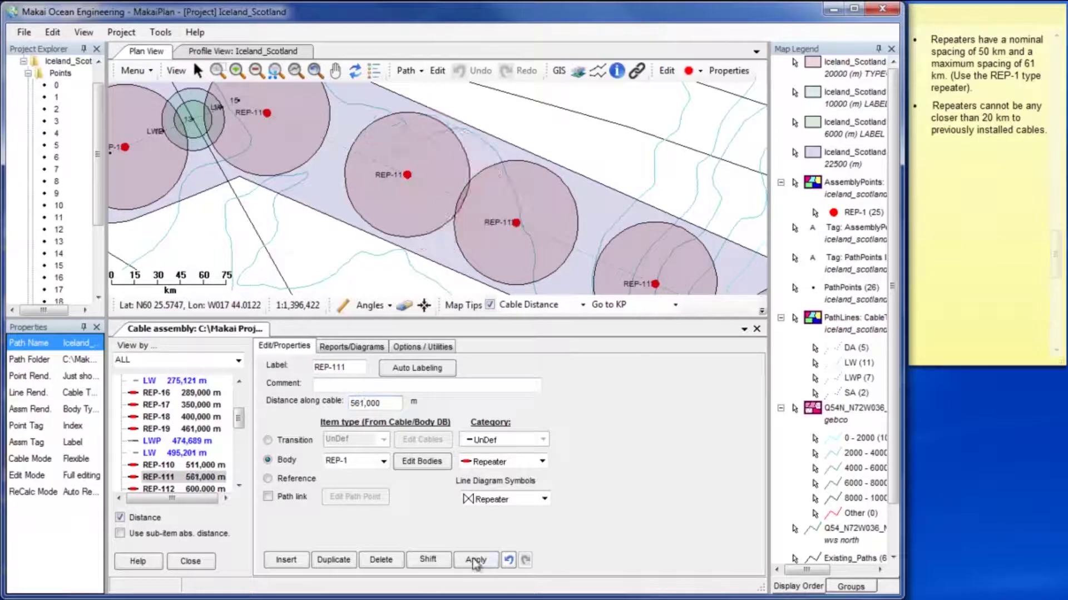
- Set the distance along cable of repeater REP-112 to 605,000 m
drag(239, 419, 239, 424)
click(203, 465)
click(362, 404)
key(BackSpace)
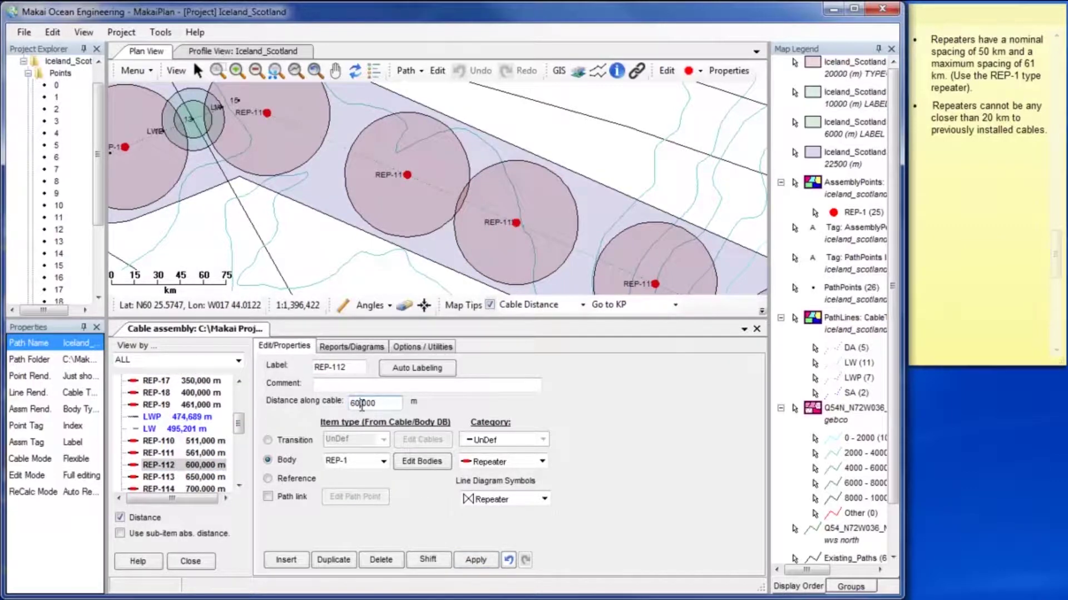
key(Return)
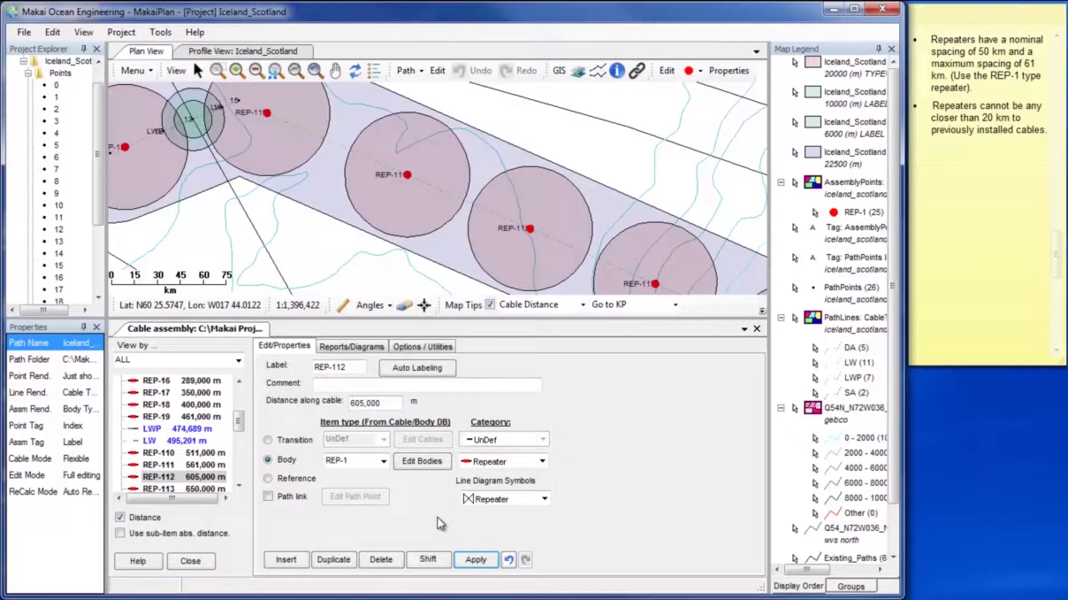
- Delete the last repeater on the cable, closest to the Scottish landing
scroll(461, 272, down, 5)
drag(718, 240, 289, 110)
drag(561, 273, 512, 241)
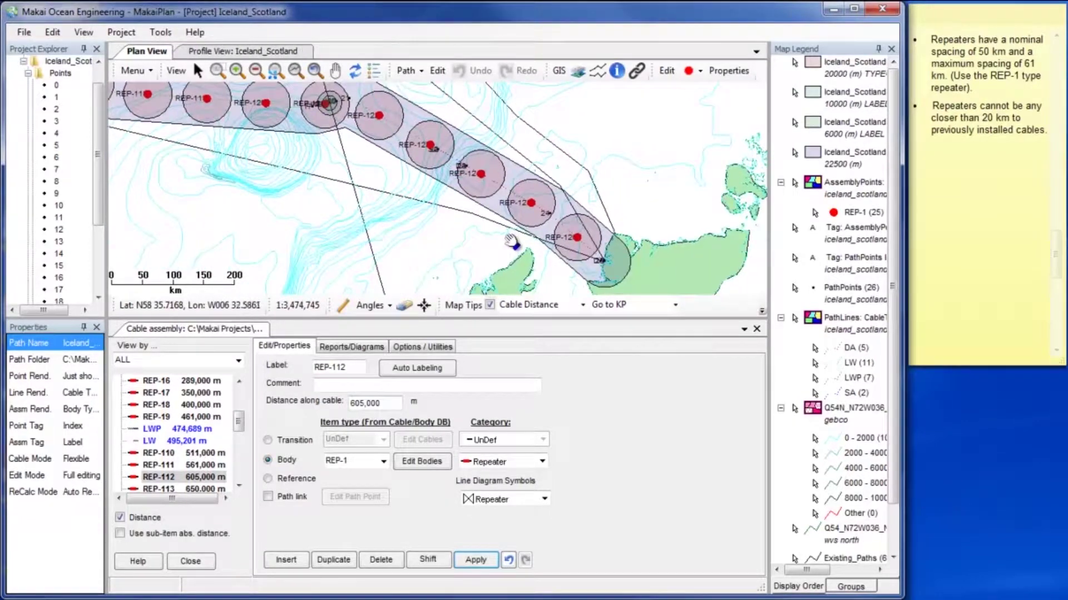
drag(238, 421, 238, 470)
click(203, 466)
click(381, 561)
click(358, 530)
- Switch the map's measuring tool to Rhumb at the cable crossing near REP-121
drag(437, 204, 478, 264)
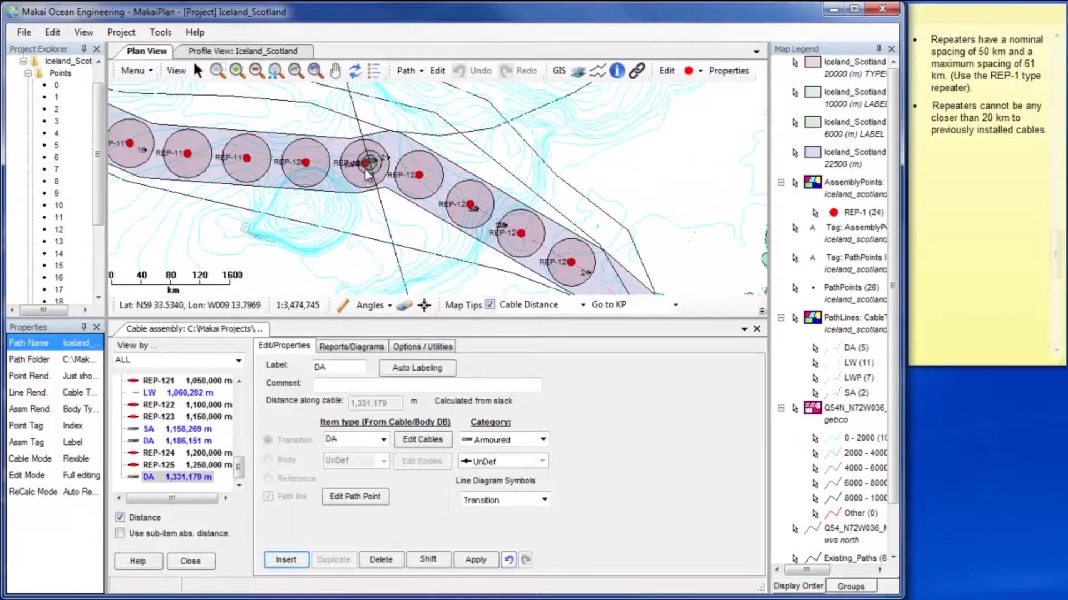
scroll(367, 174, up, 2)
click(389, 305)
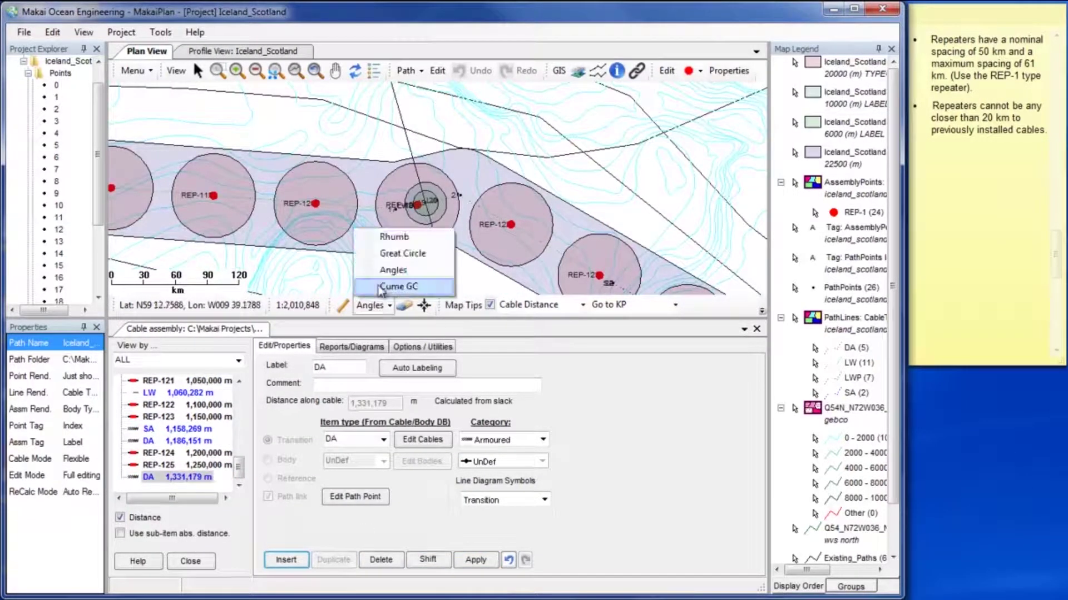
click(392, 237)
click(344, 307)
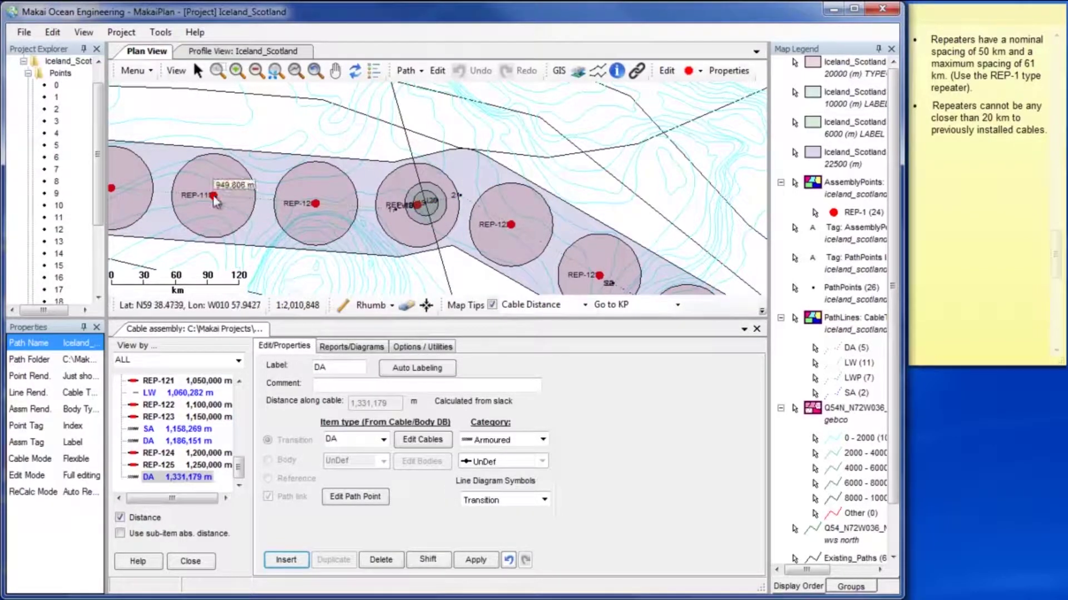
- Set the distance along cable of repeater REP-119 to 961,000 m
drag(238, 468, 239, 454)
click(220, 407)
drag(362, 403, 352, 403)
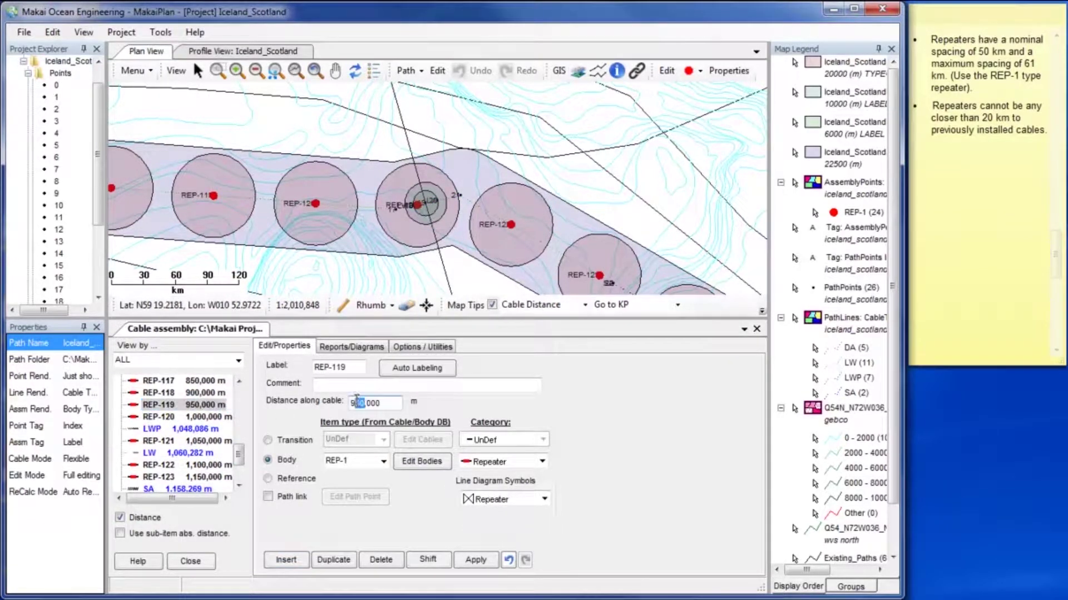
text(961)
click(468, 561)
- Set the distance along cable of repeater REP-120 to 1,022,000 m
drag(239, 440, 239, 446)
click(219, 466)
double_click(362, 402)
text(1022000)
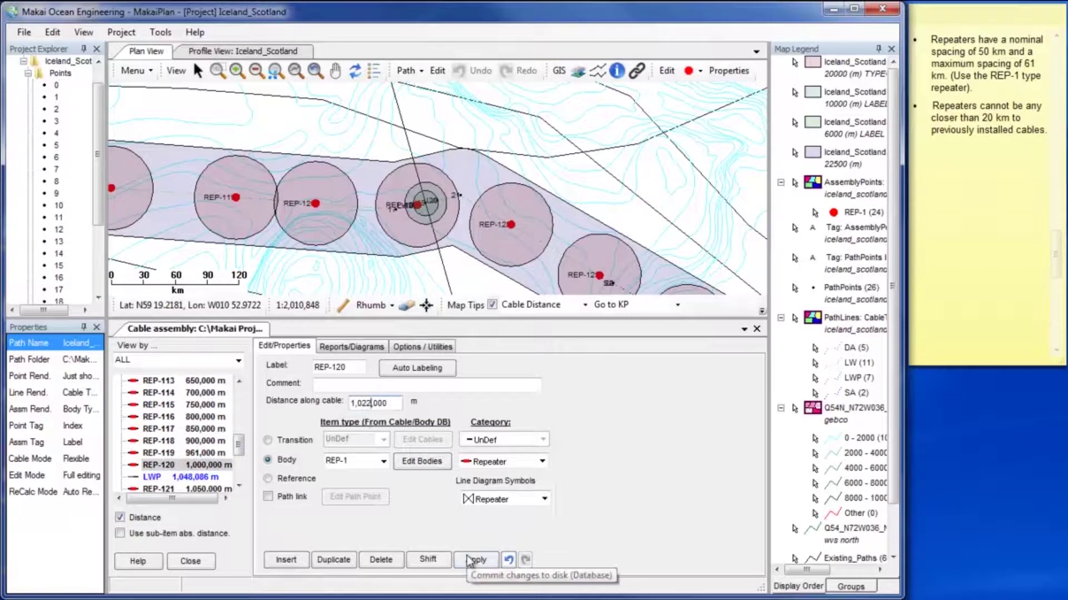
click(476, 559)
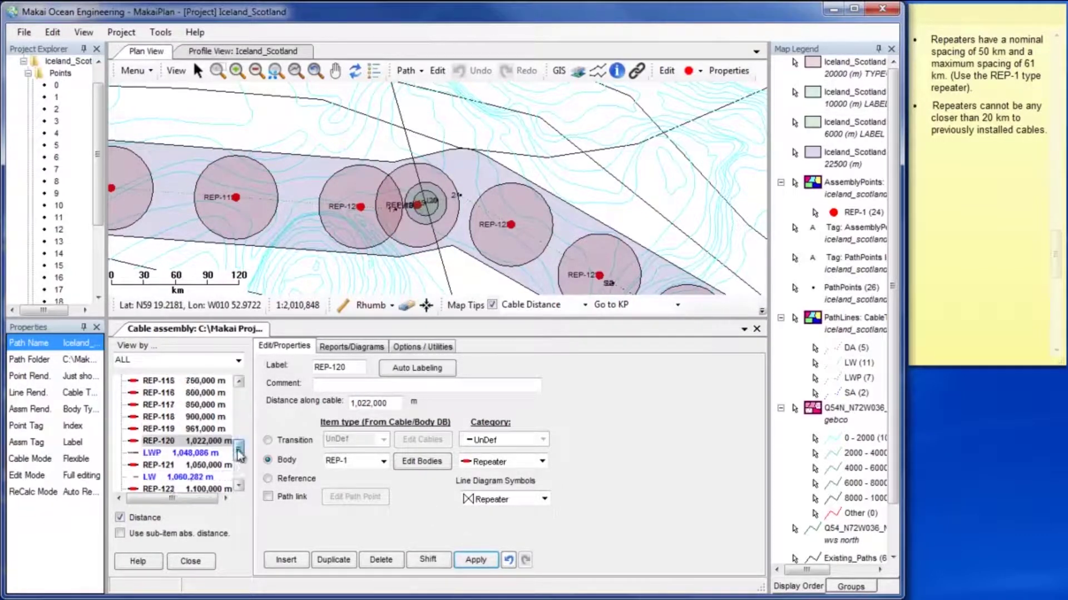
- Set the distance along cable of repeater REP-121 to 1,083,000 m
drag(362, 405, 370, 408)
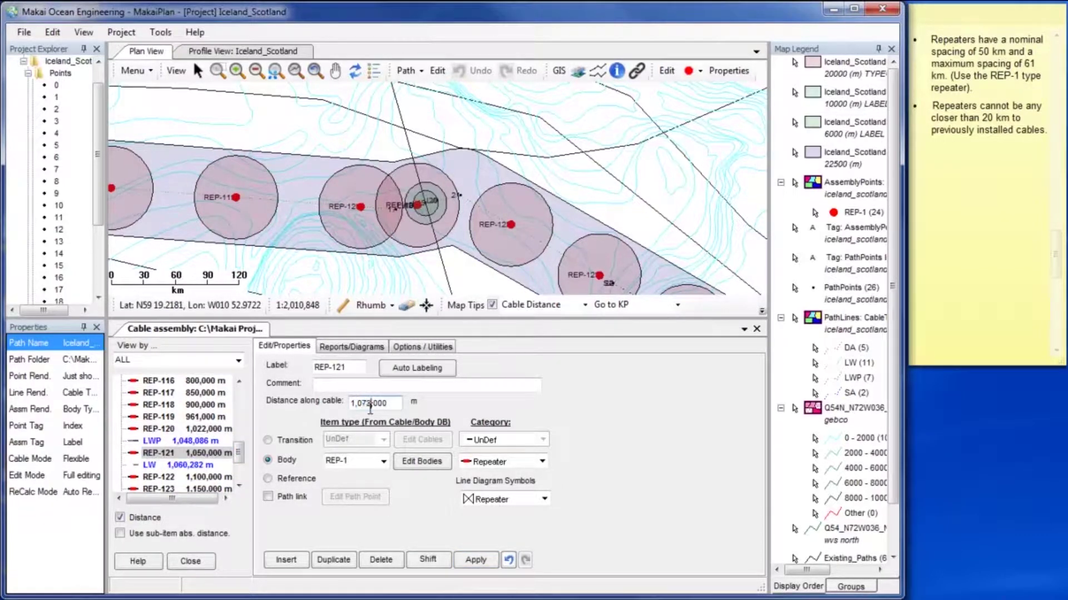
text(72)
key(Return)
drag(362, 405, 370, 405)
text(83)
click(475, 560)
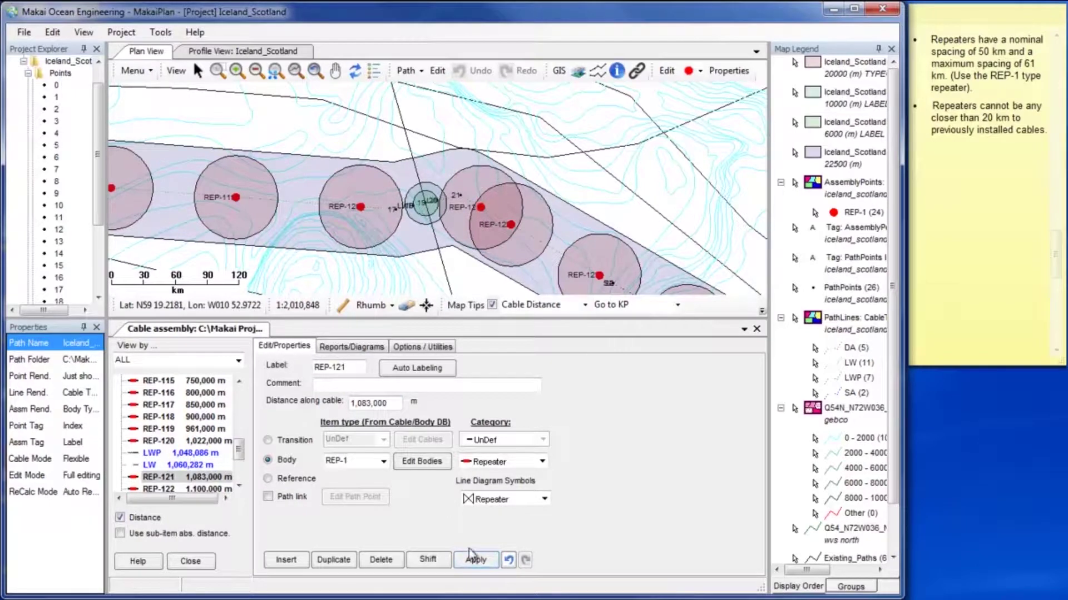
- Delete repeater REP-122 and set REP-123's distance along cable to 1,144,000 m
scroll(459, 217, down, 3)
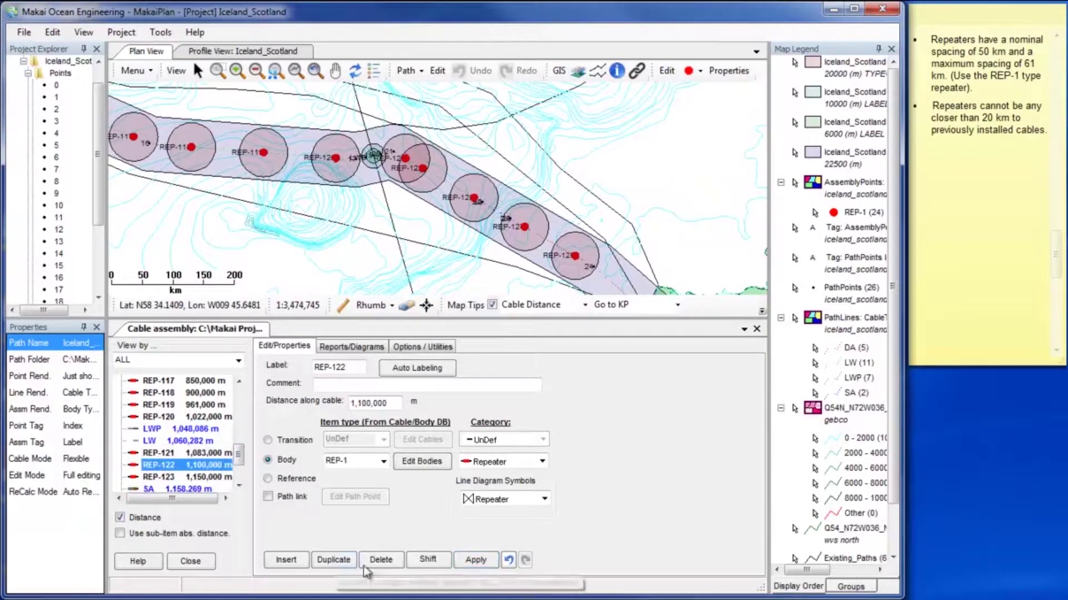
click(381, 560)
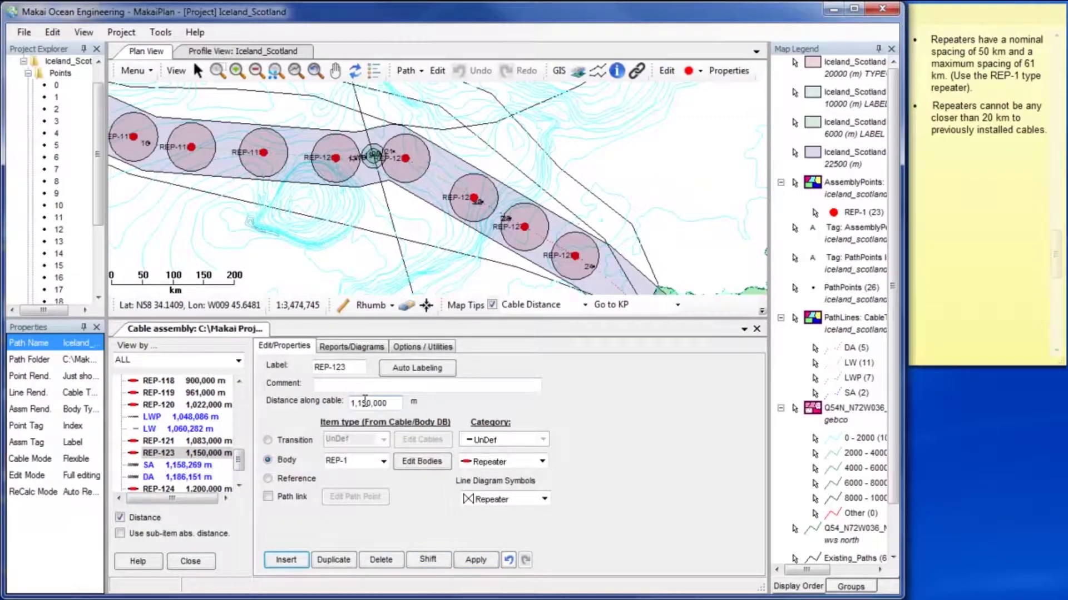
drag(364, 405, 371, 406)
text(44)
key(Return)
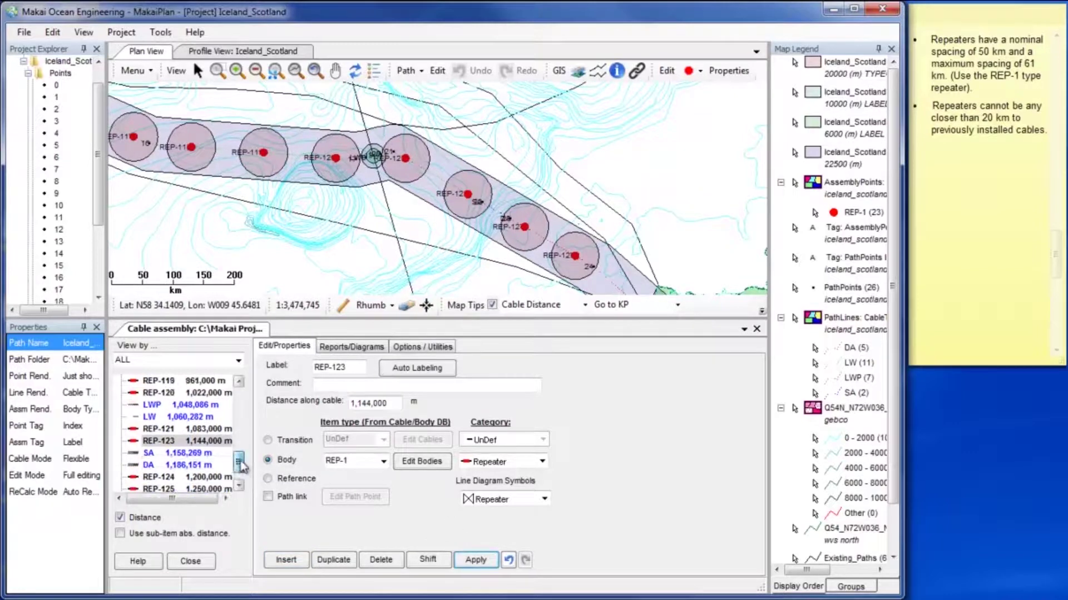
- Set the distance along cable of repeater REP-124 to 1,205,000 m
scroll(243, 468, down, 2)
drag(240, 466, 237, 472)
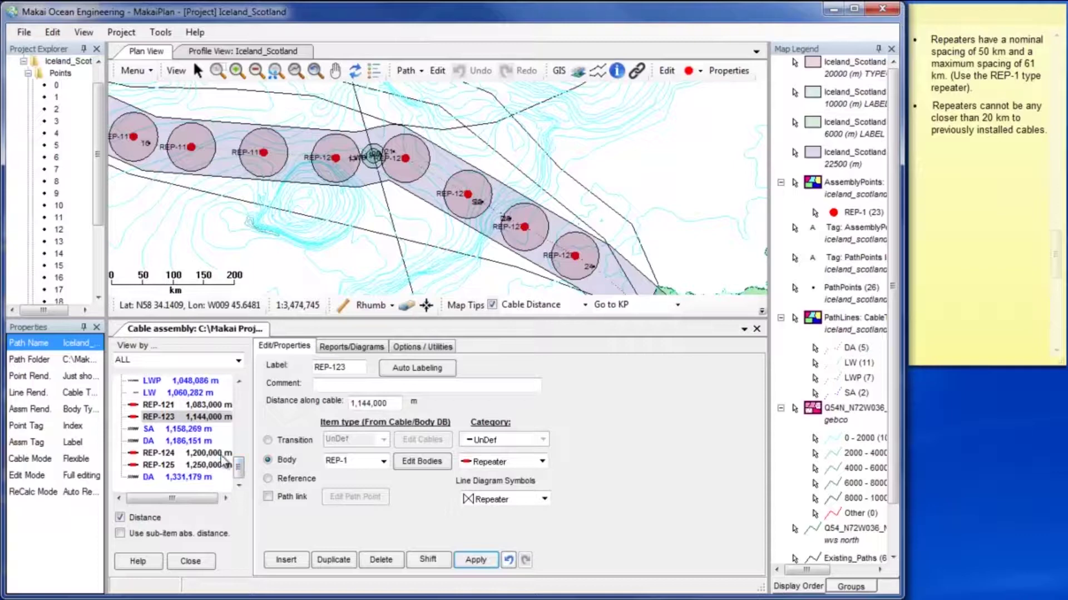
click(230, 455)
text(5)
click(473, 562)
- Set the distance along cable of repeater REP-125 to 1,266,000 m
drag(371, 403, 365, 404)
click(195, 477)
text(66)
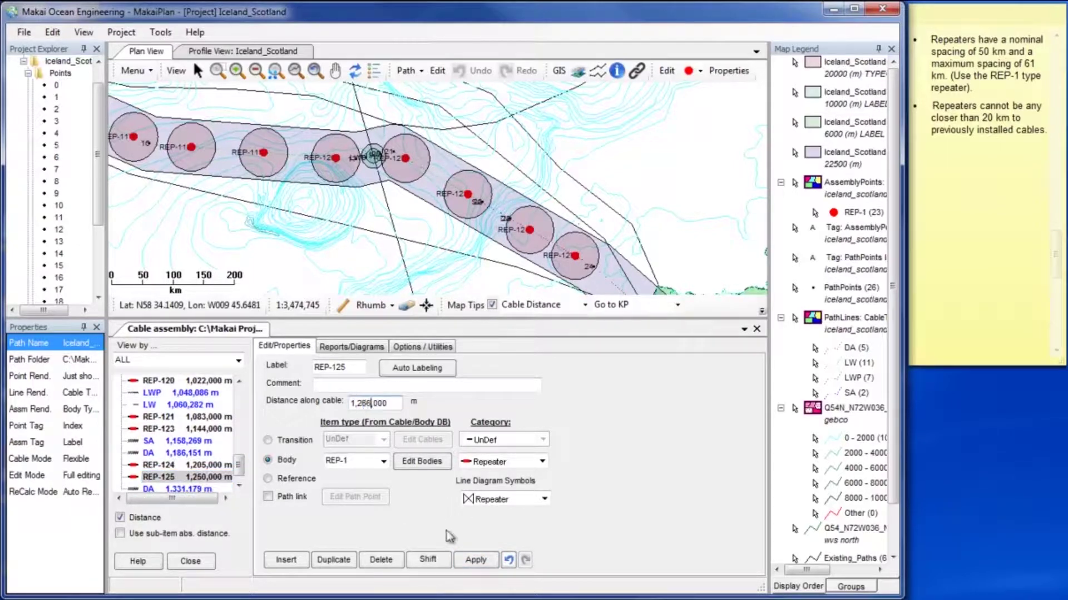
key(Return)
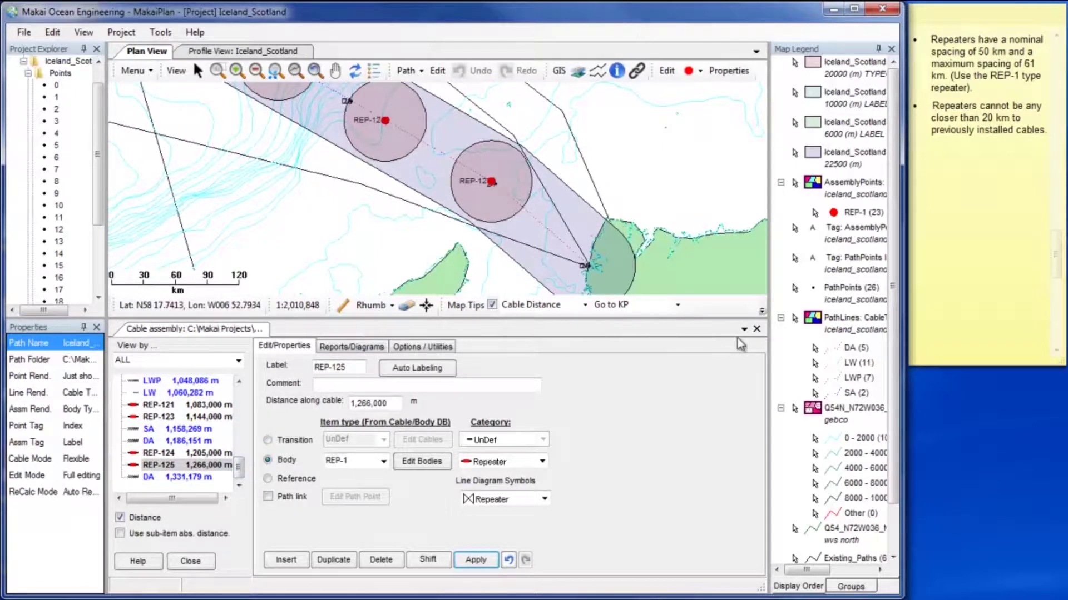
- Close the cable assembly editor, show the whole route, and bring up the cable burial requirement in the notes
click(757, 328)
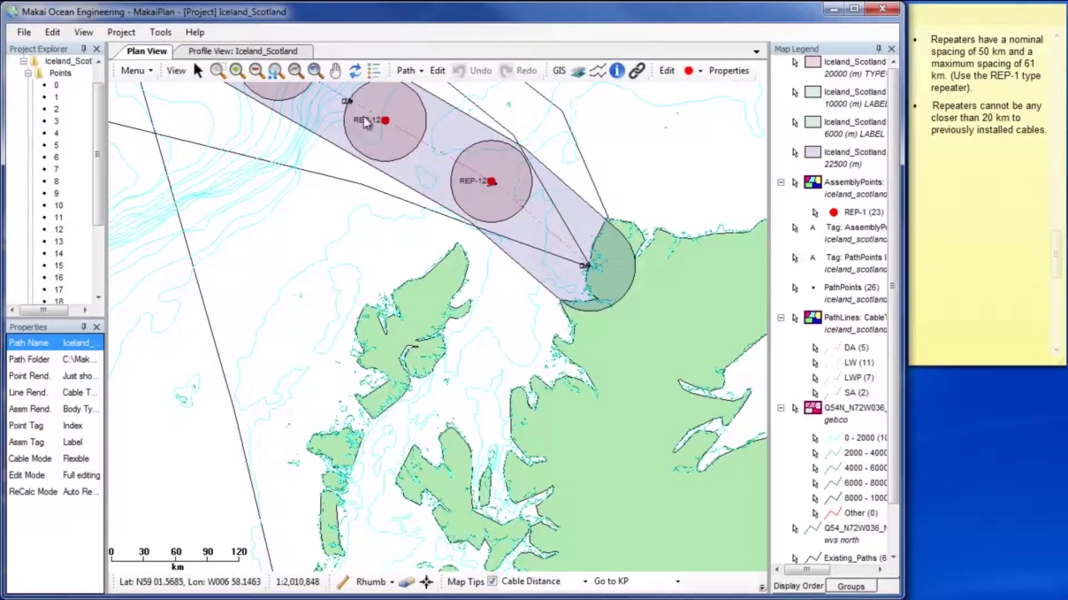
click(299, 78)
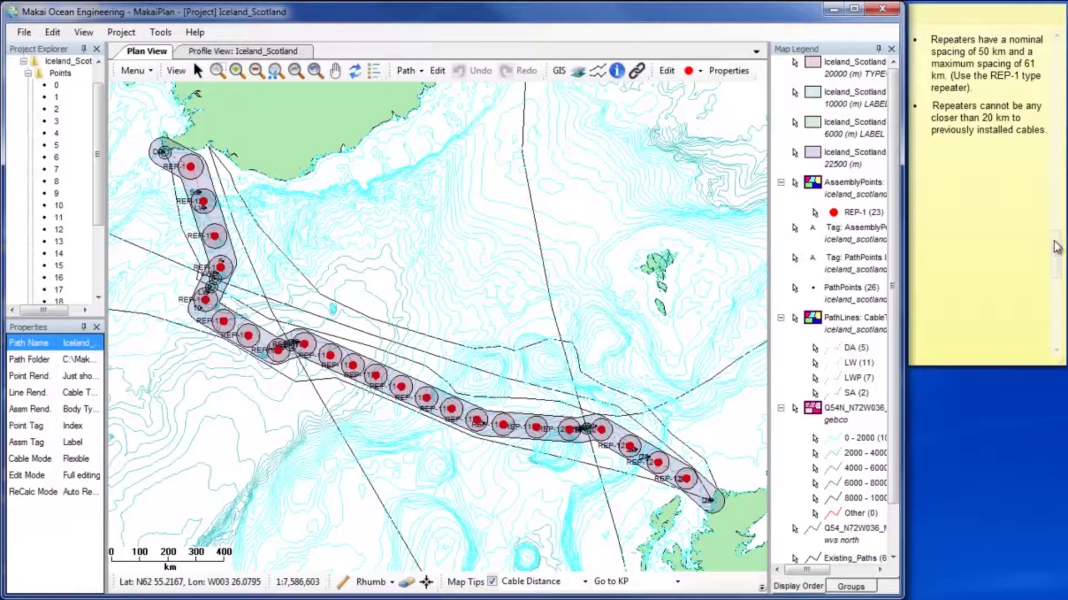
drag(1057, 247, 1057, 300)
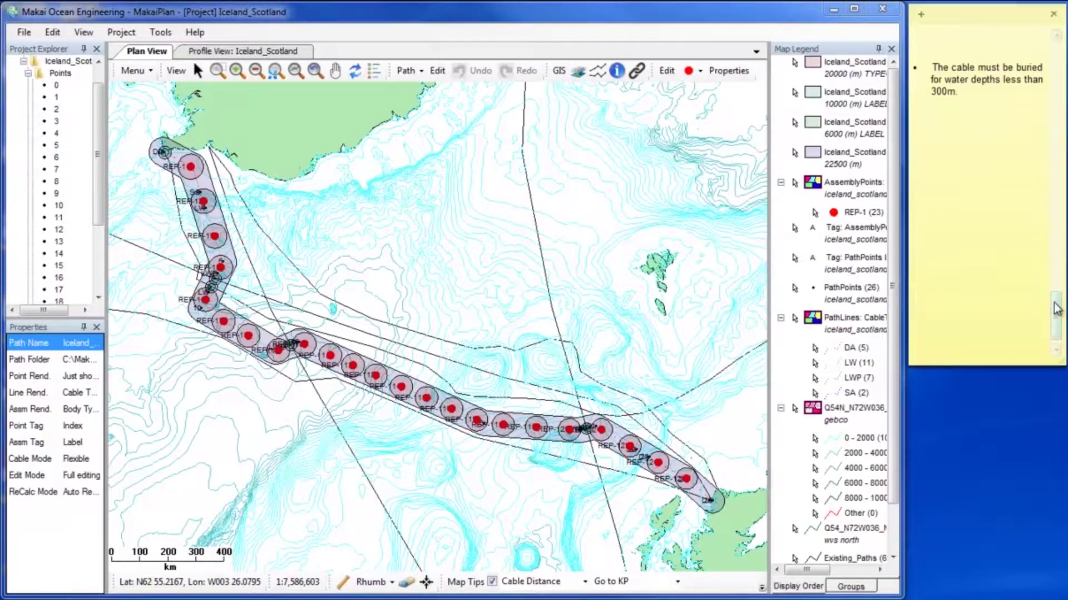
drag(1057, 308, 1055, 311)
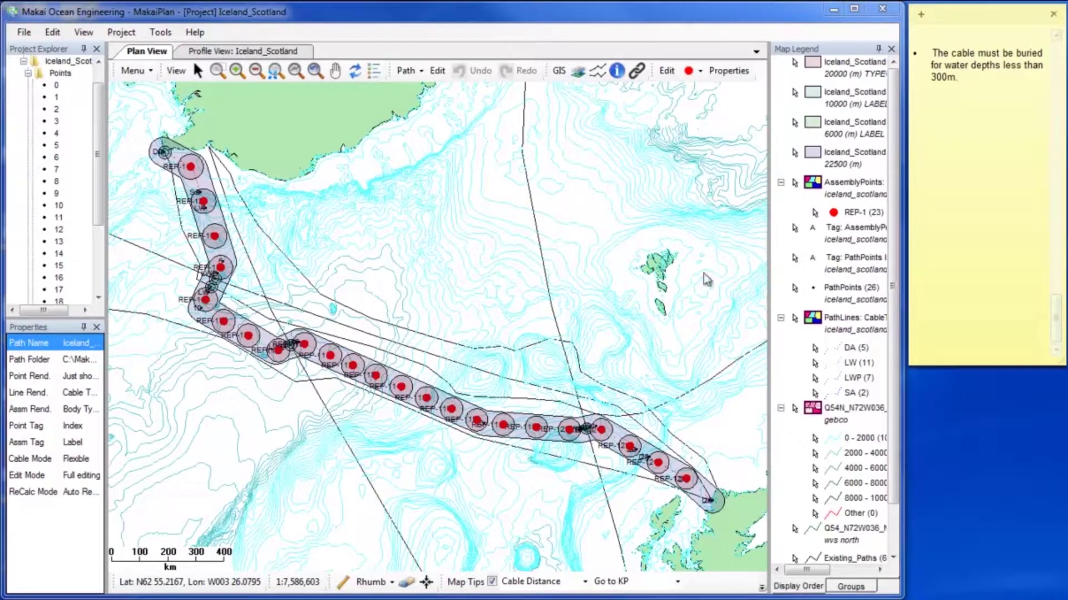
- Mark the route's first path point, Point 0 (DA), as a Post Lay Burial Start event
right_click(163, 154)
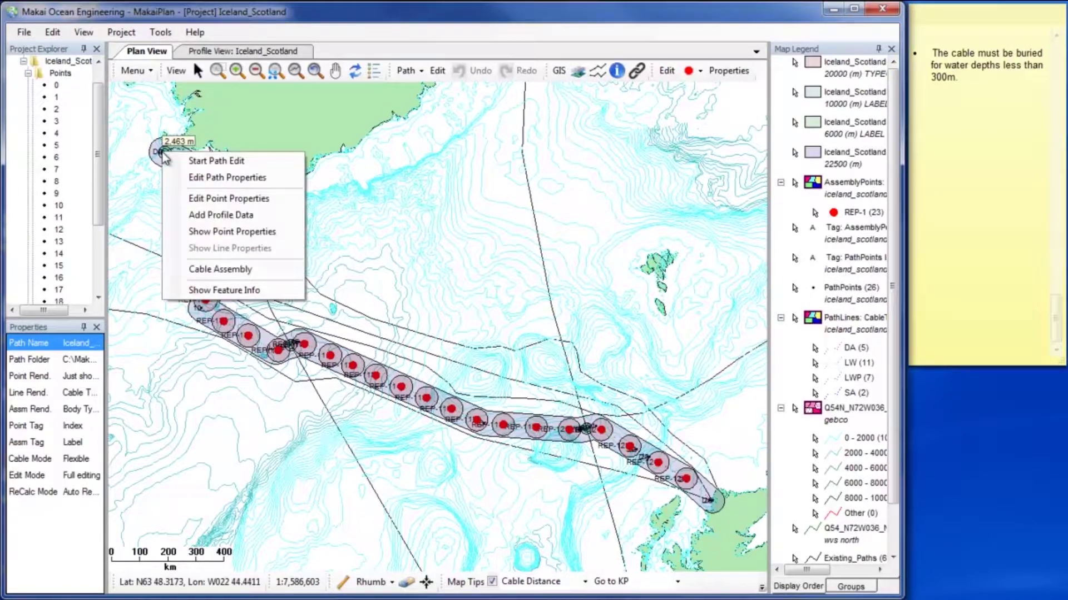
click(213, 199)
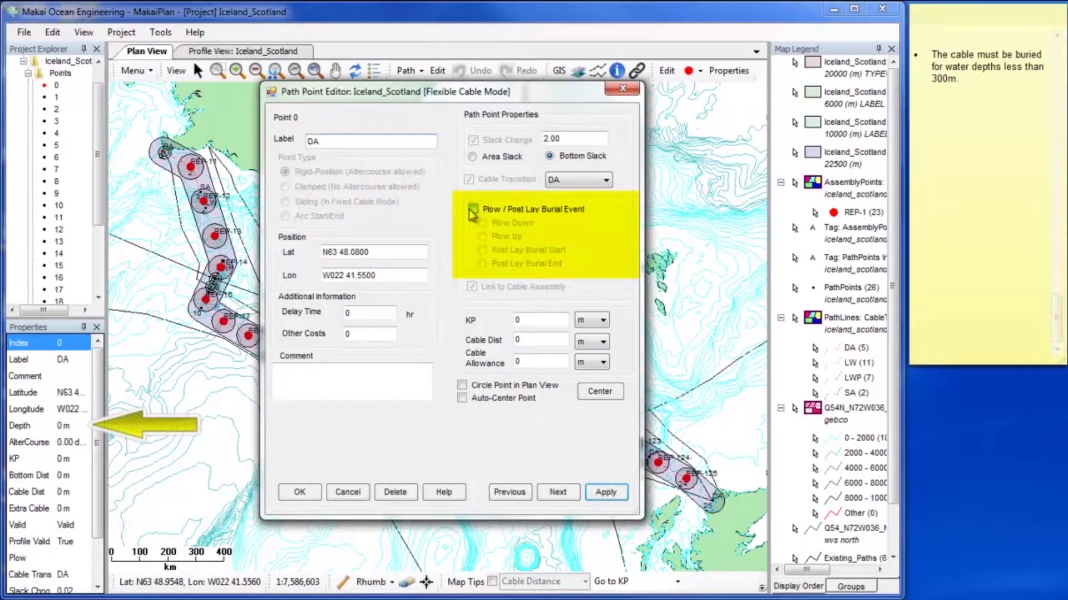
click(473, 210)
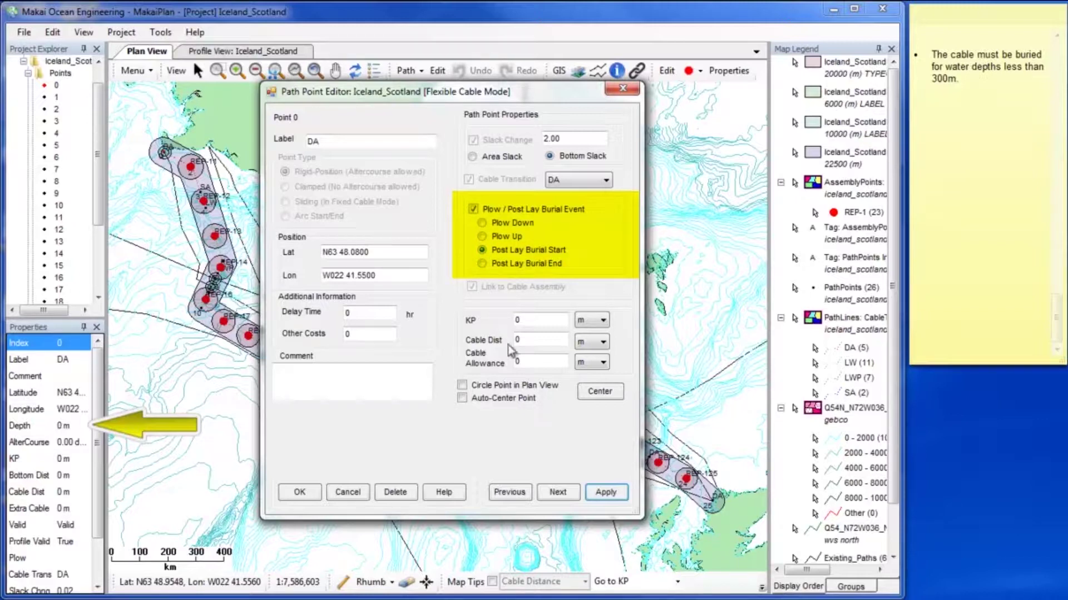
click(606, 492)
- Mark Point 3 (SA) as a Post Lay Burial End event, apply it, and close the path point editor
click(560, 493)
click(560, 493)
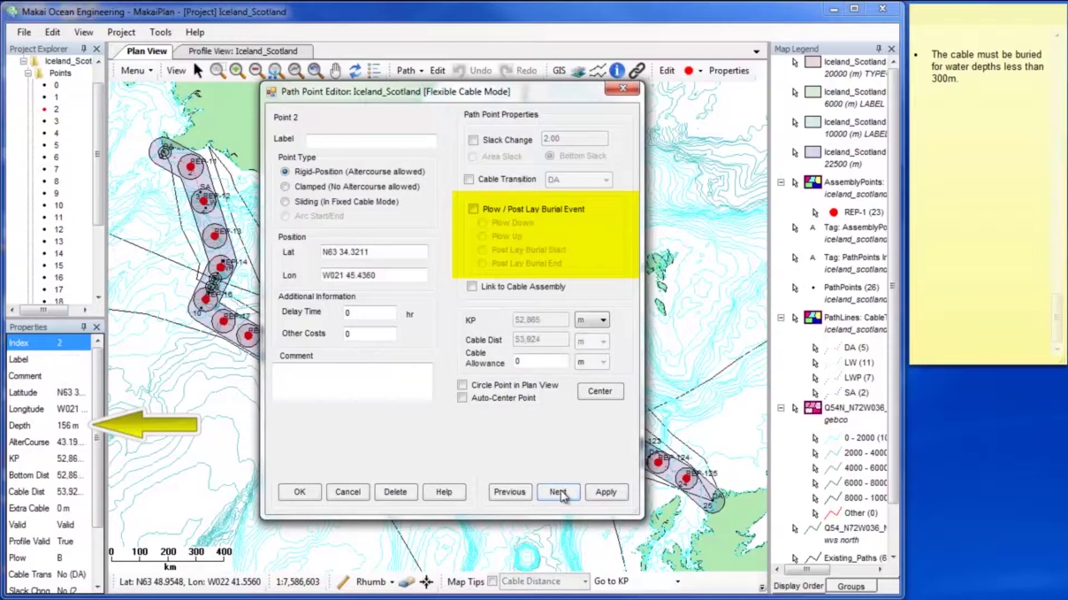
click(560, 492)
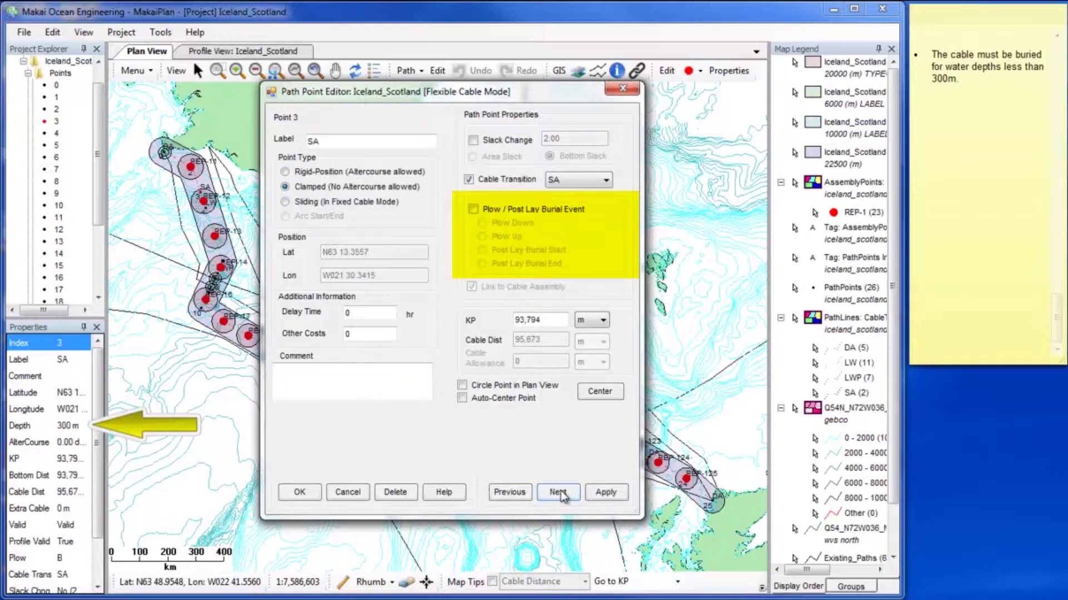
click(473, 210)
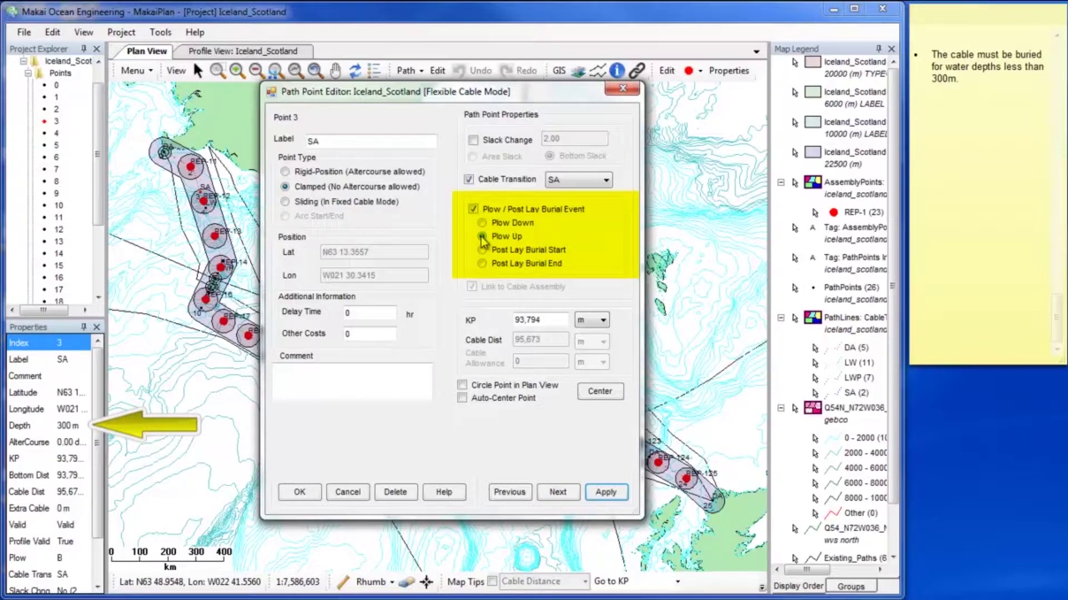
click(482, 238)
click(605, 493)
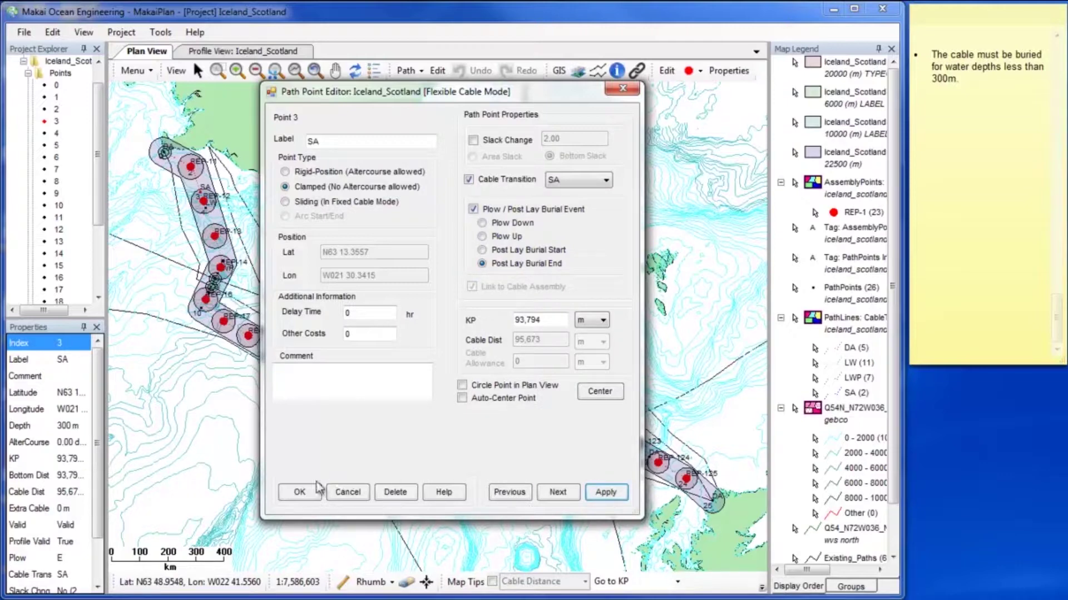
click(300, 494)
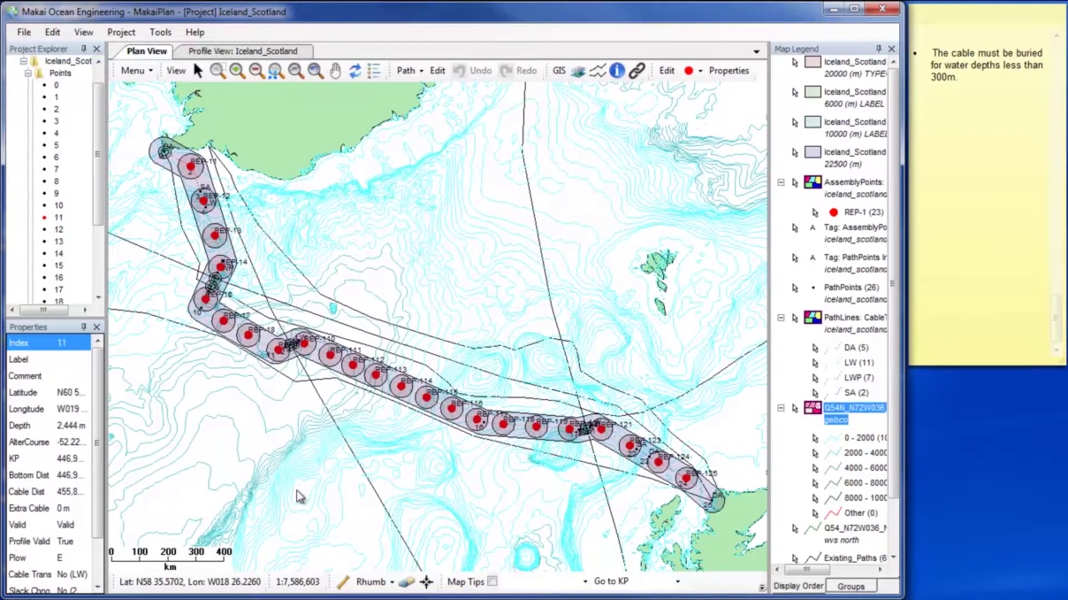
- Open the route's last path point, Point 25 (DA), for editing and mark it as a Post Lay Burial End event
right_click(714, 509)
click(729, 501)
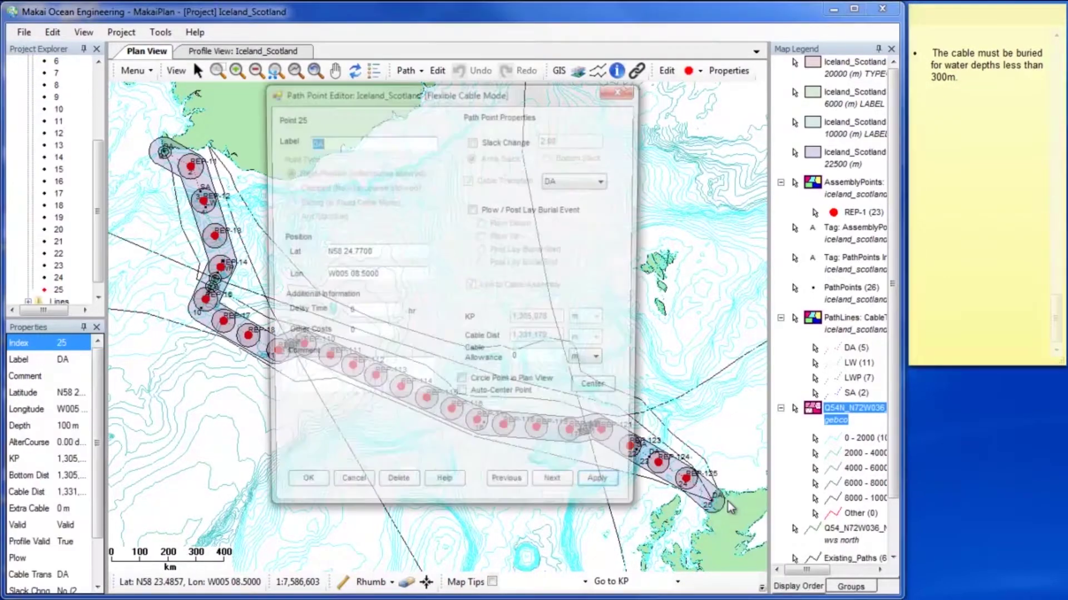
click(473, 209)
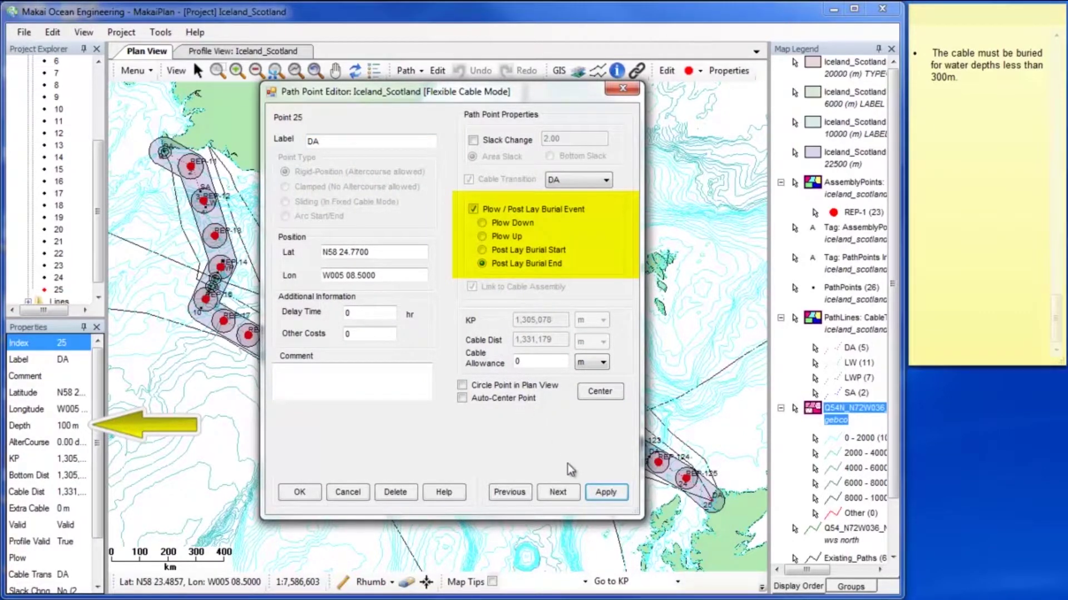
click(592, 490)
- Mark Point 23 (DA) as a Post Lay Burial Start event, apply it, and close the path point editor
click(506, 495)
click(506, 495)
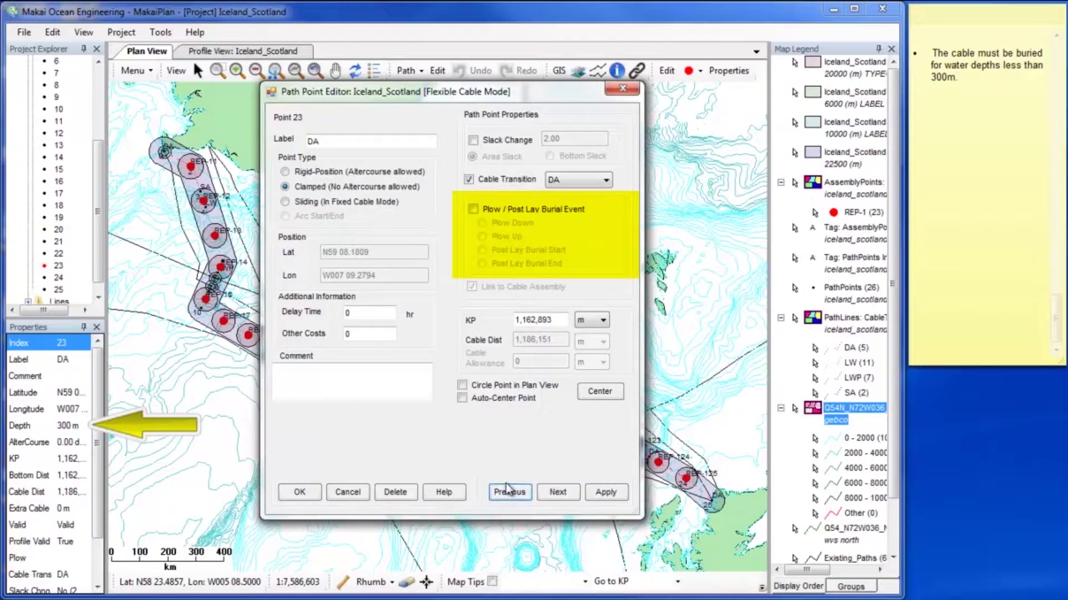
click(473, 210)
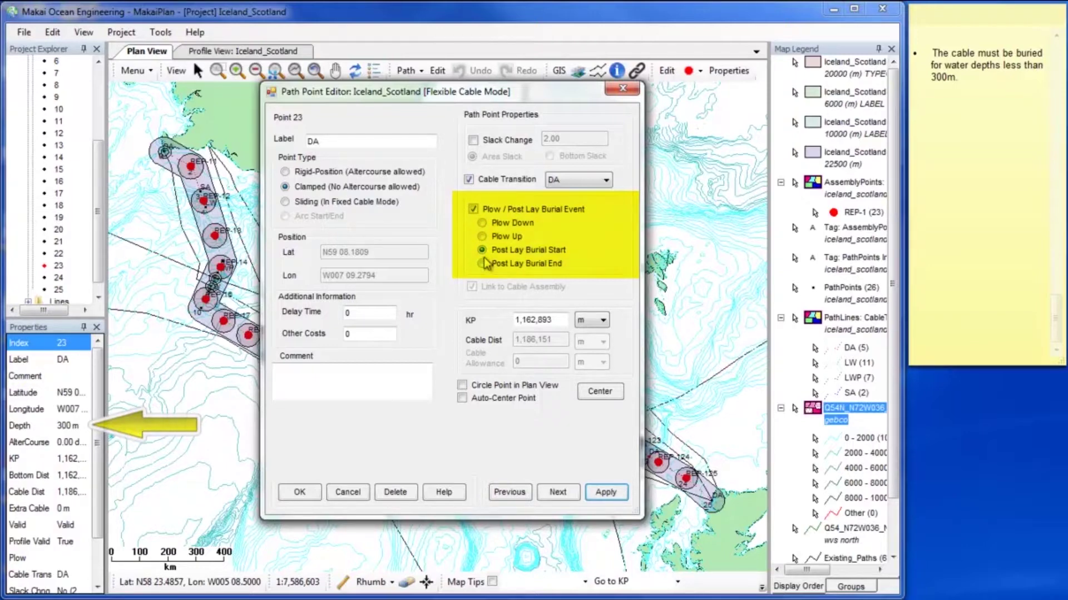
click(593, 489)
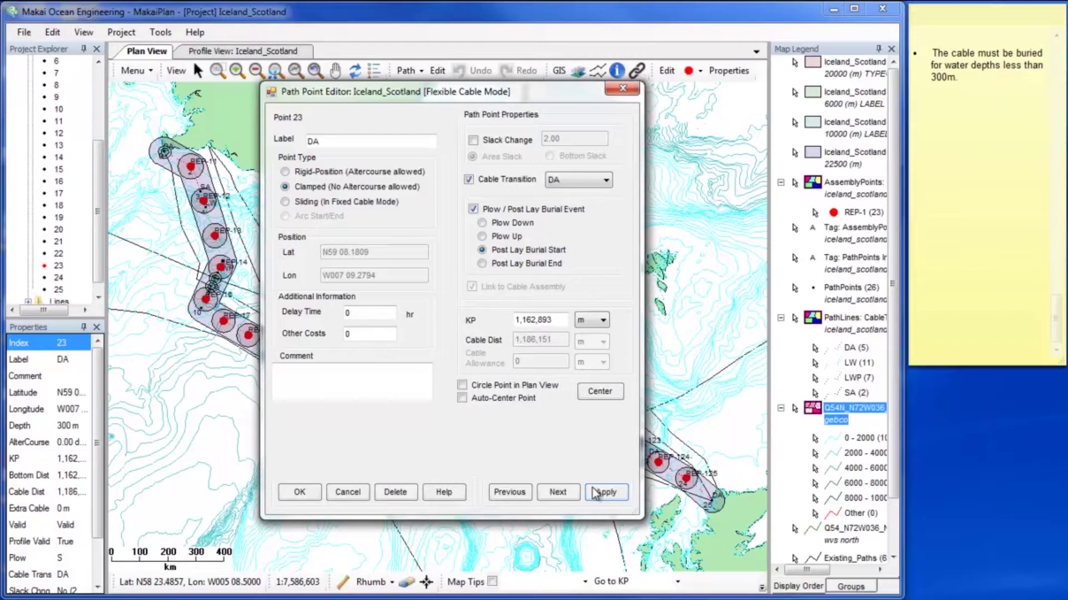
click(300, 493)
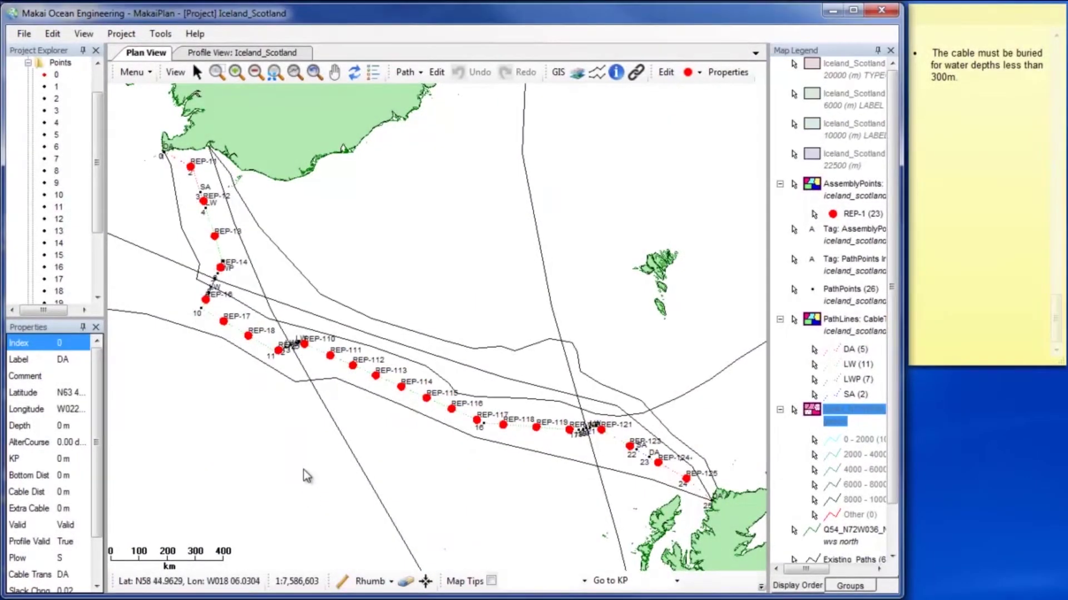
- Open the project's RPL-Bottom window and examine its slack, cable length, cable type, body type and depth columns
click(124, 35)
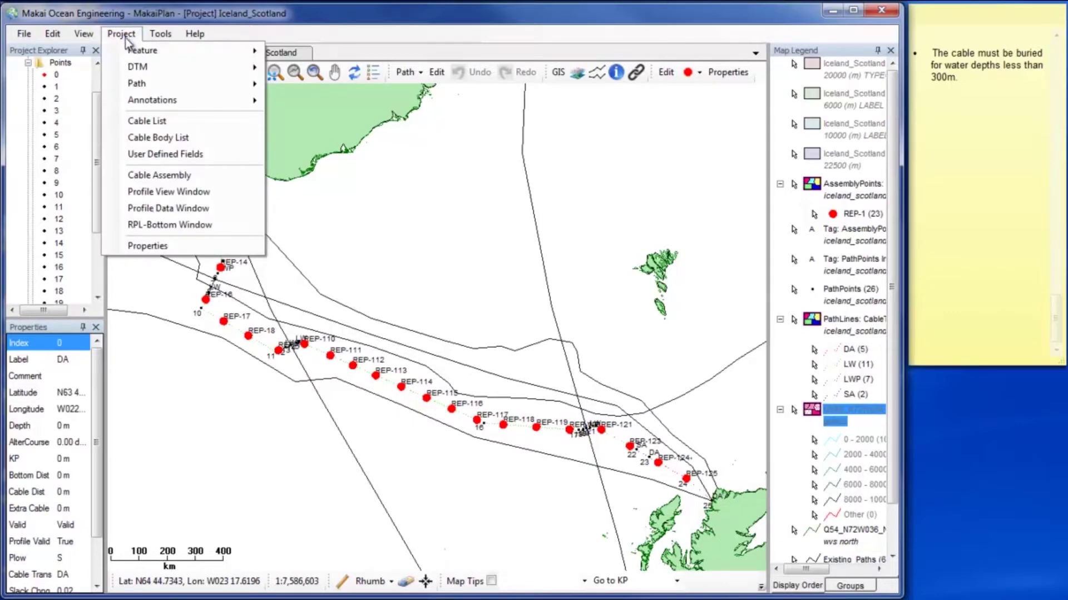
click(205, 234)
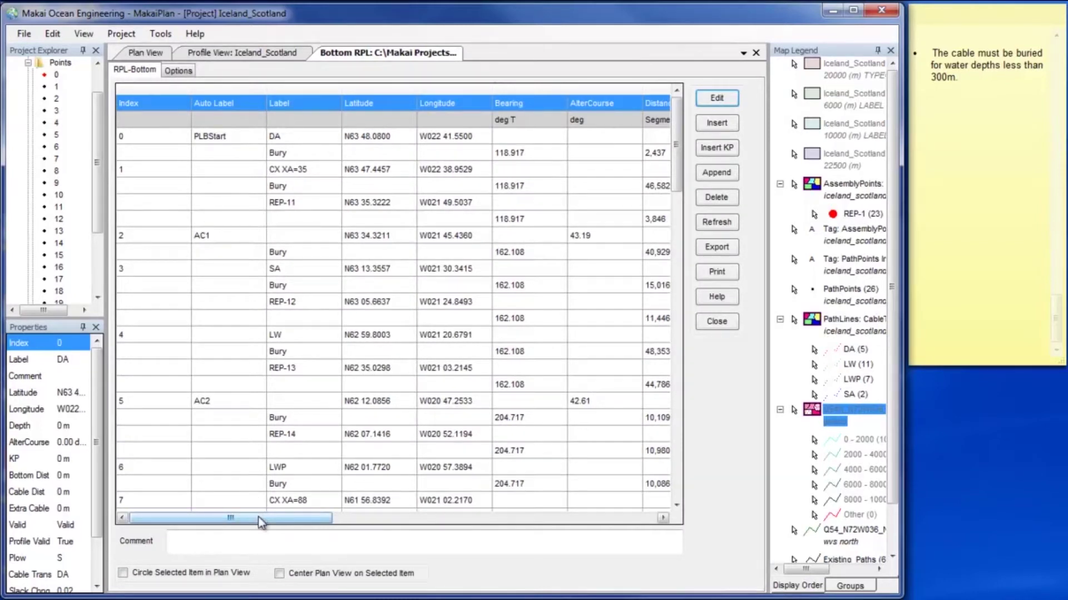
drag(260, 522, 464, 524)
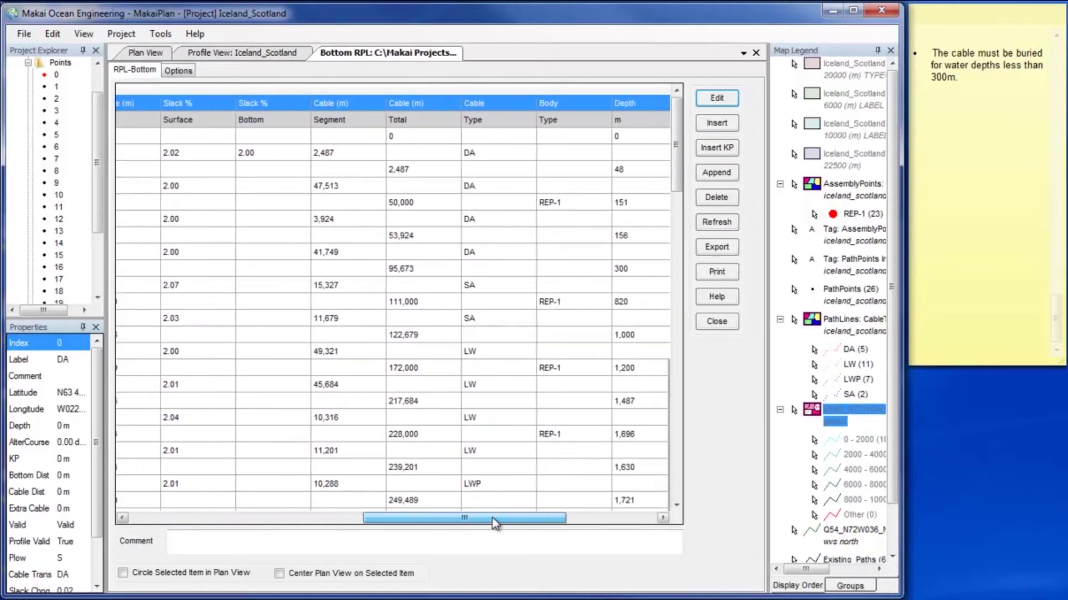